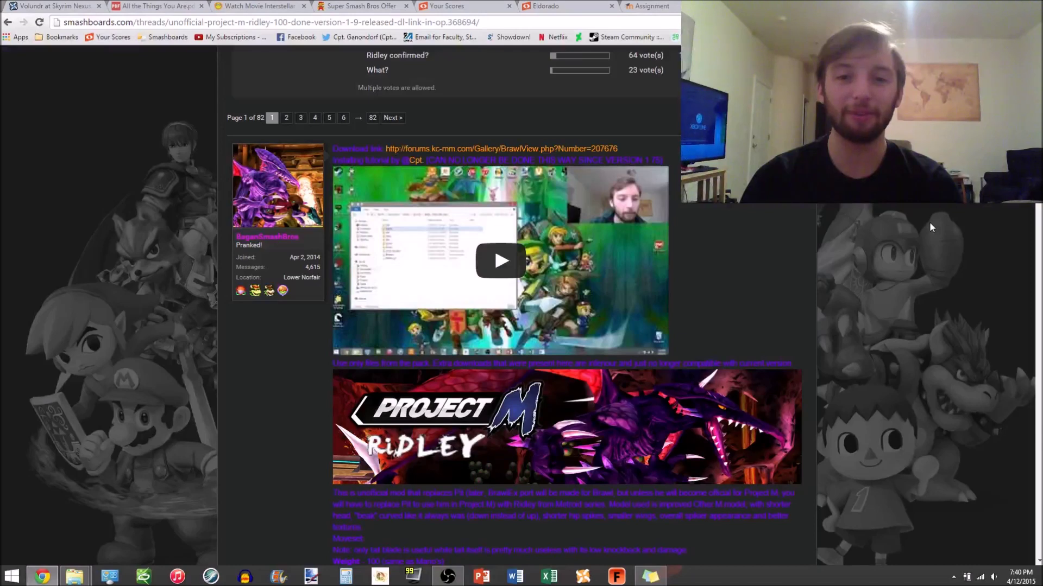
# Scroll through the Smashboards Project M Ridley thread, checking the version in its title
pyautogui.scroll(7, 930, 222)
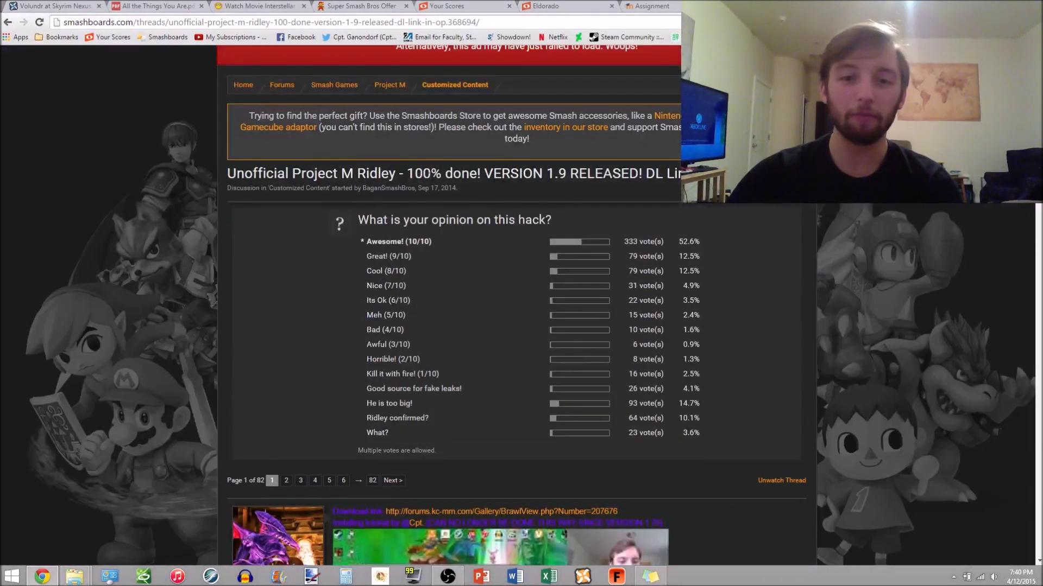
pyautogui.moveTo(405, 174); pyautogui.dragTo(566, 173)
pyautogui.click(577, 184)
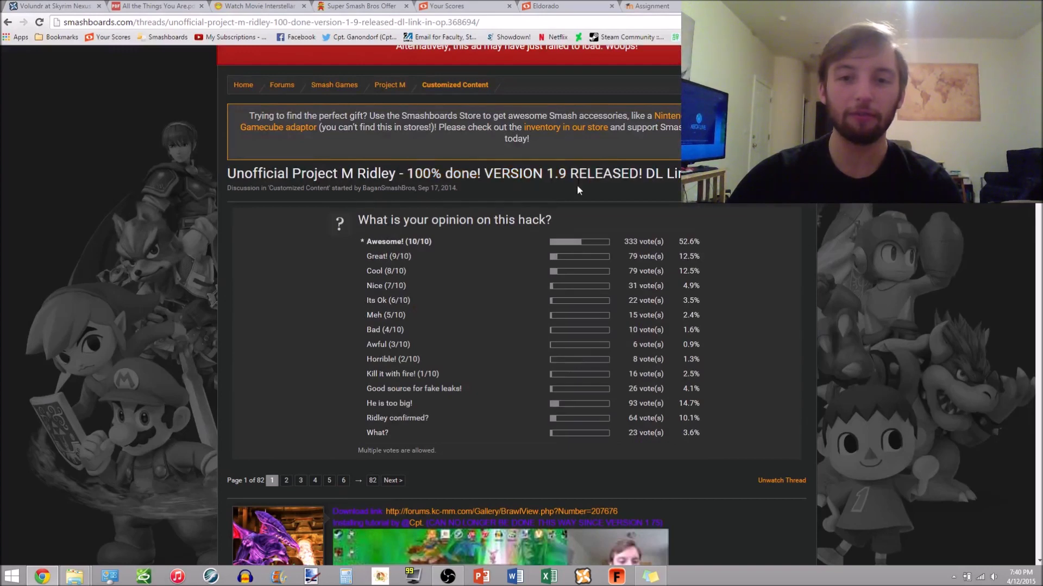
pyautogui.scroll(-1, 576, 185)
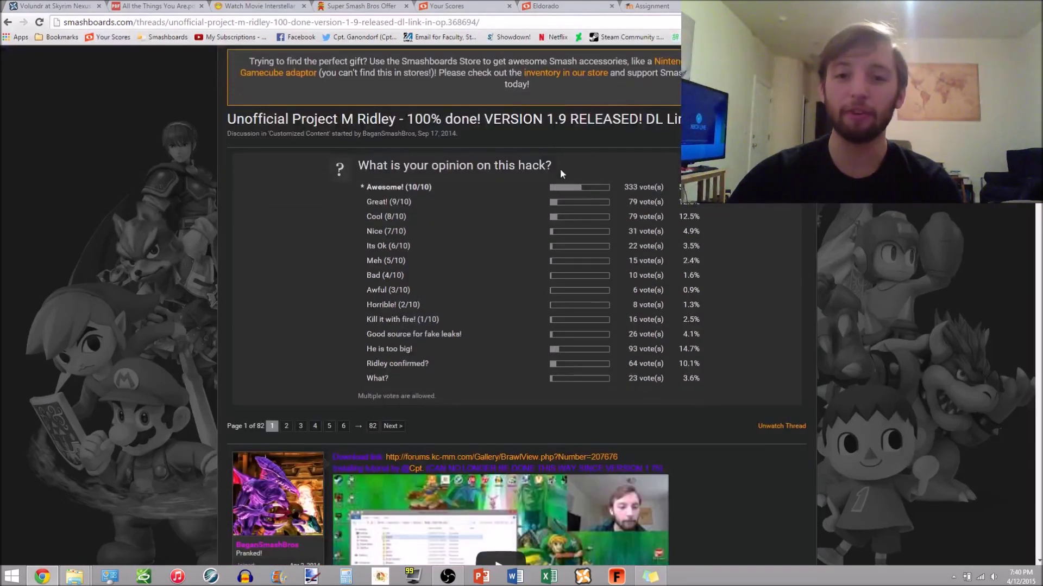
pyautogui.scroll(-4, 755, 224)
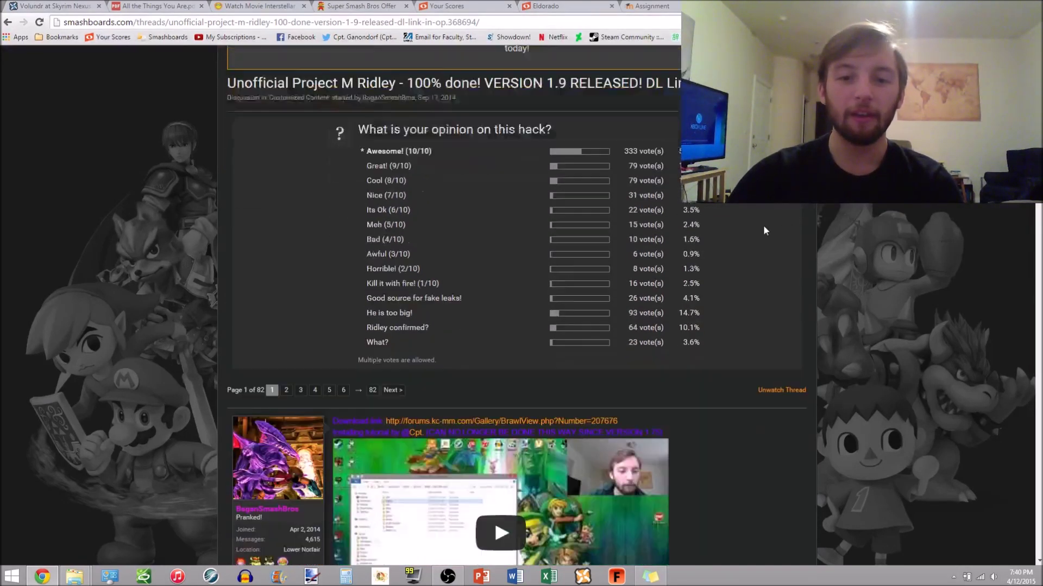
pyautogui.scroll(-2, 744, 224)
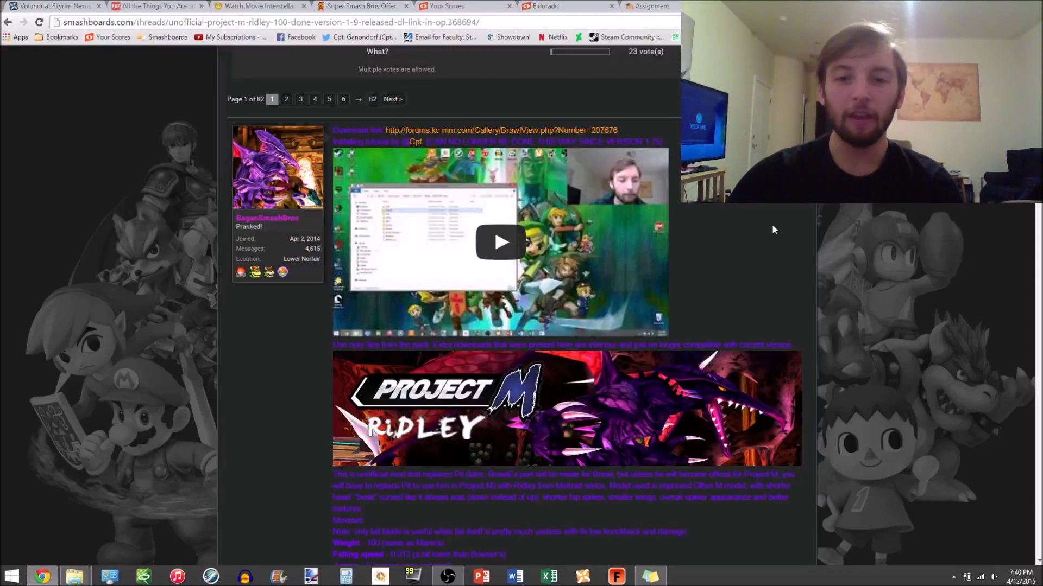
pyautogui.scroll(5, 922, 278)
pyautogui.scroll(7, 921, 278)
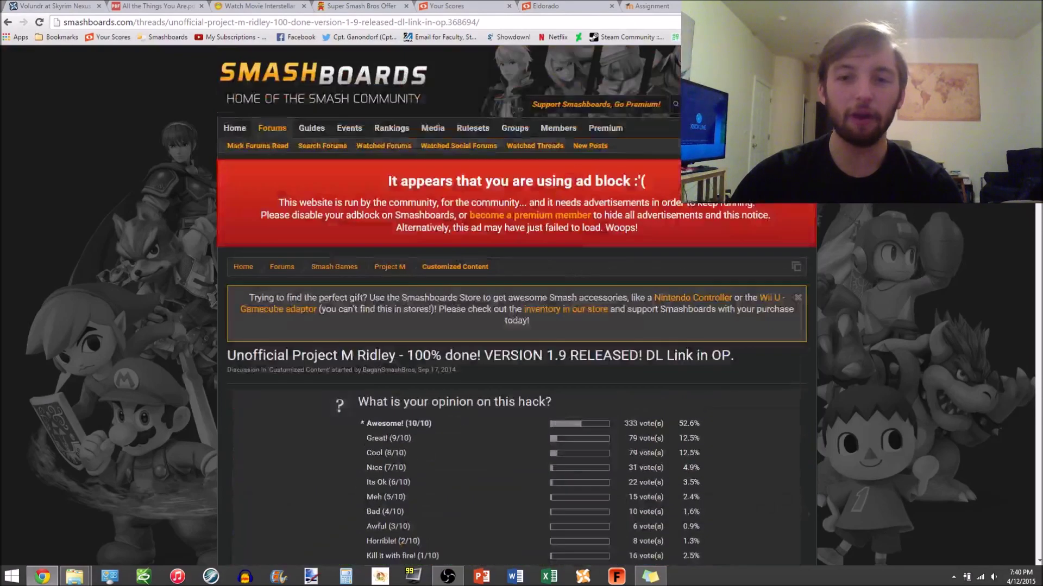
pyautogui.scroll(-3, 842, 236)
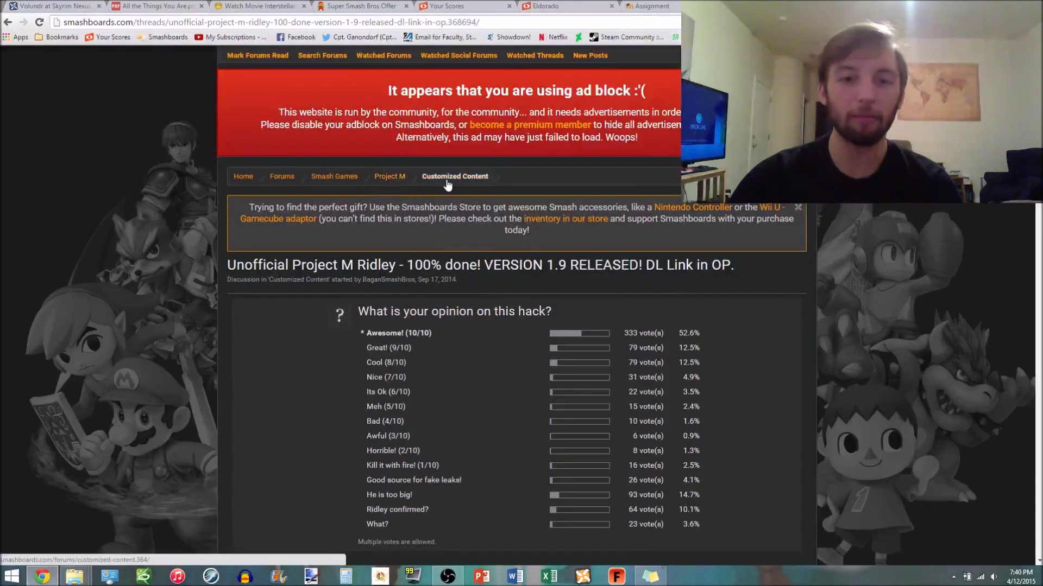
pyautogui.scroll(-4, 519, 293)
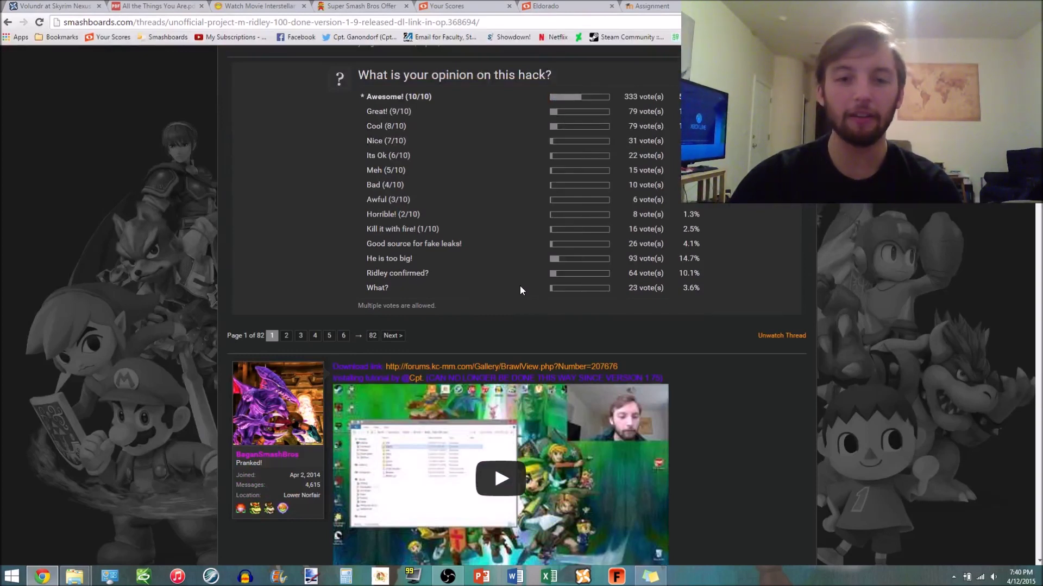
pyautogui.scroll(-2, 520, 286)
pyautogui.scroll(-1, 520, 291)
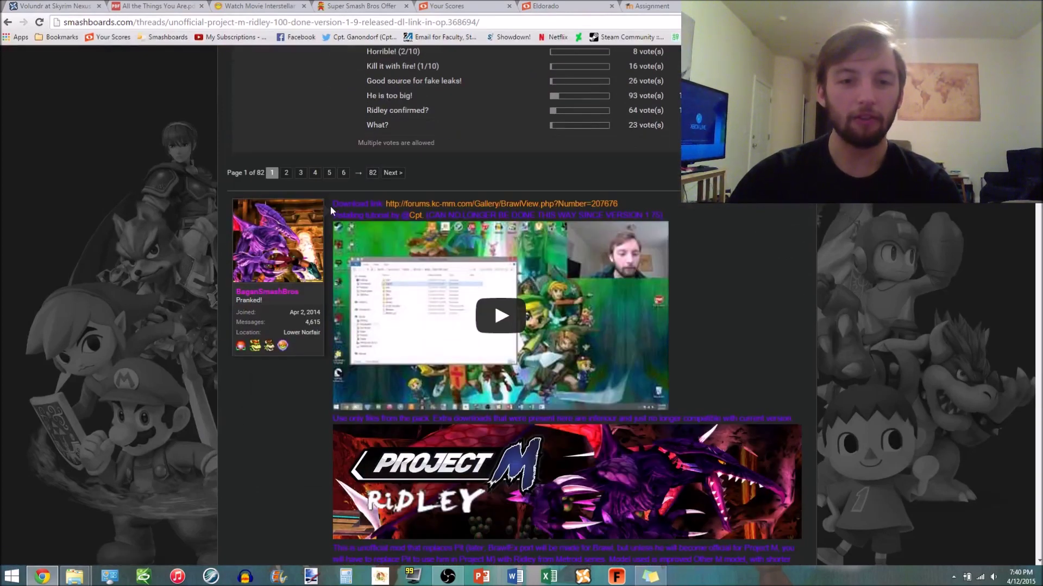
# Follow the Brawl Vault download link to the PM Ridley v1.9.rar Dropbox page, then close that tab
pyautogui.click(434, 204)
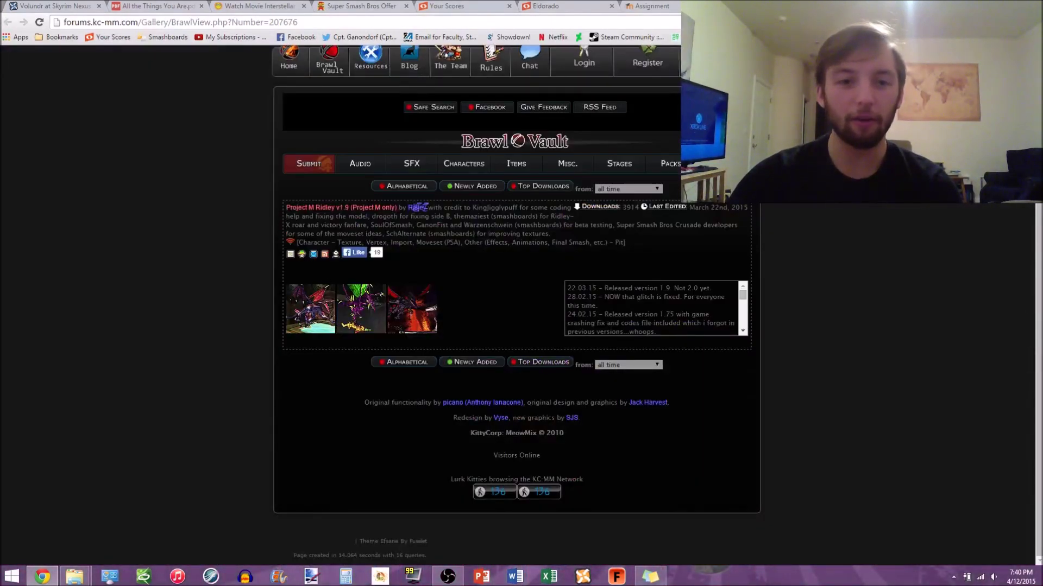
pyautogui.moveTo(282, 210); pyautogui.dragTo(398, 209)
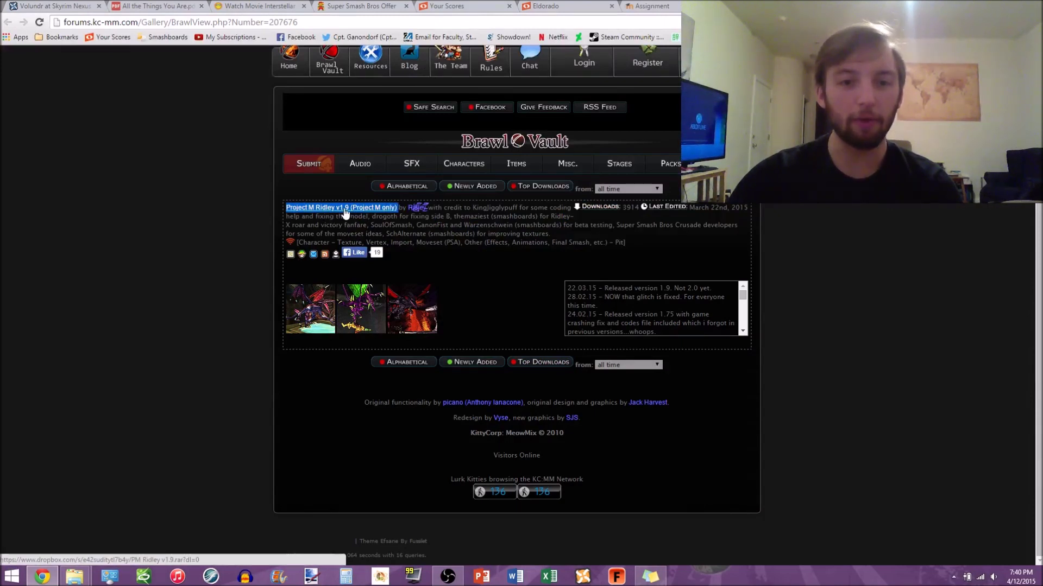
pyautogui.click(362, 211)
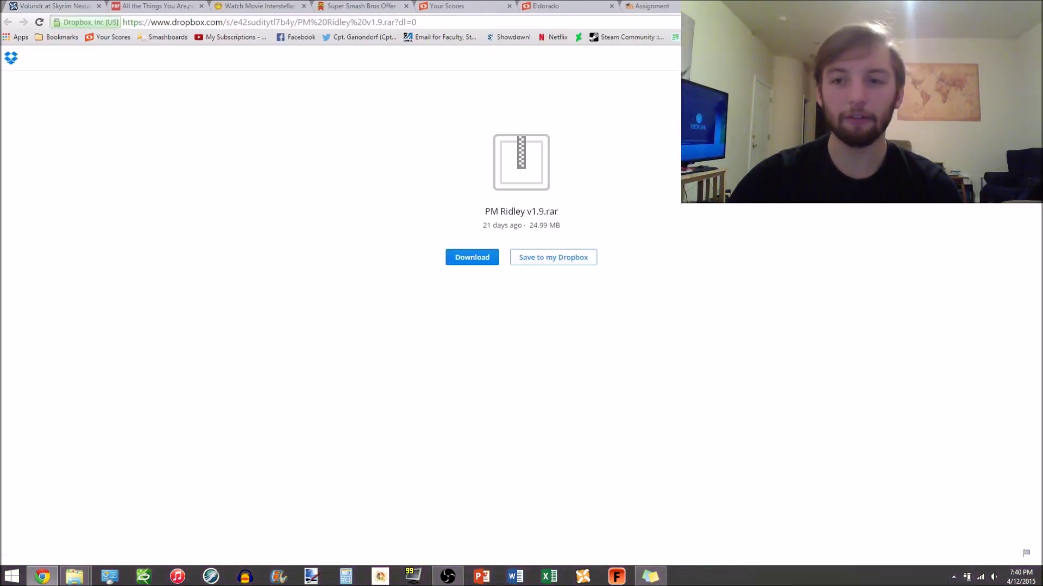
pyautogui.hotkey('ctrl', 'w')
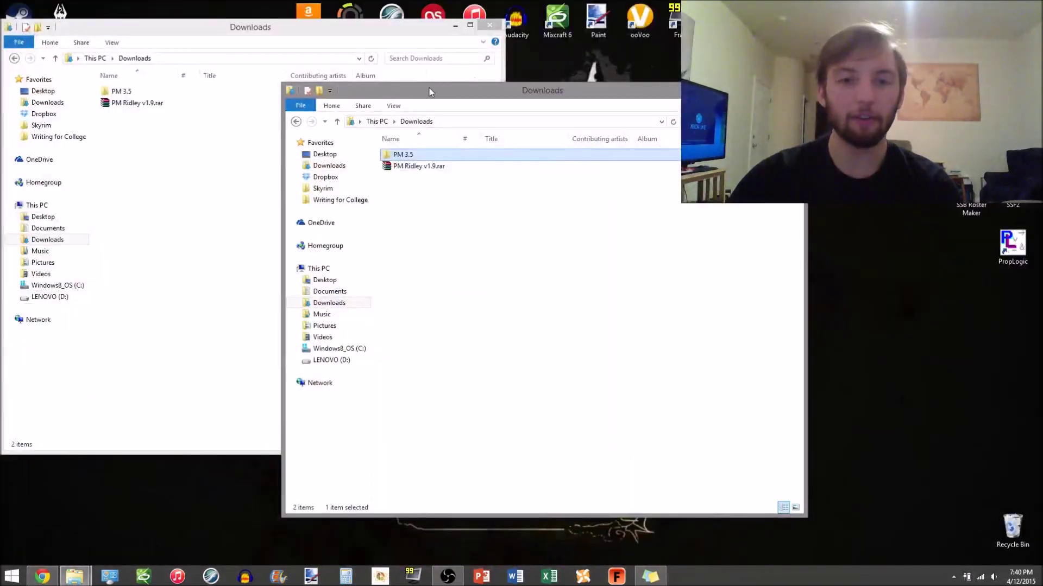
pyautogui.moveTo(429, 88); pyautogui.dragTo(372, 120)
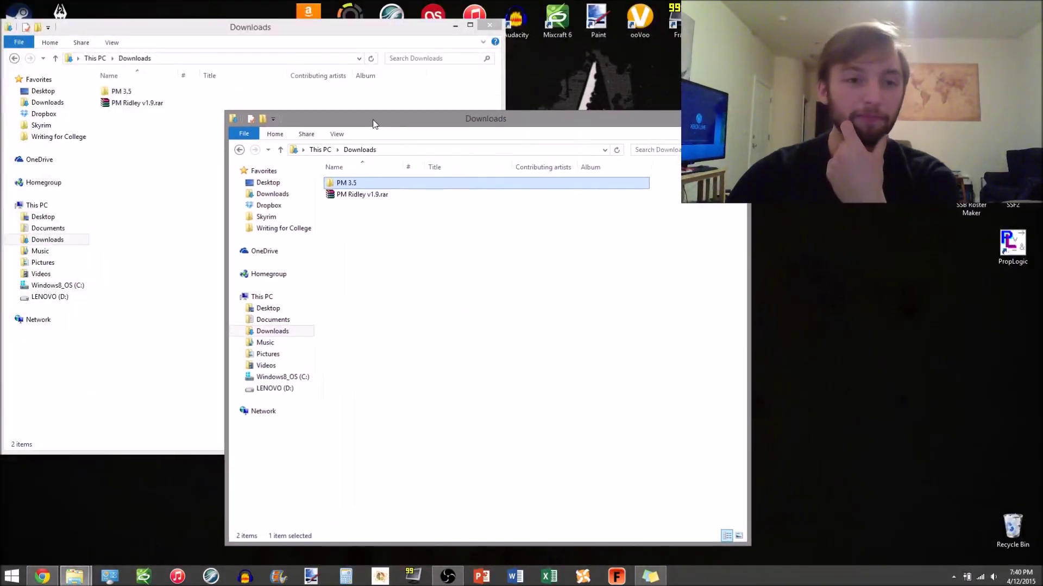
pyautogui.click(220, 52)
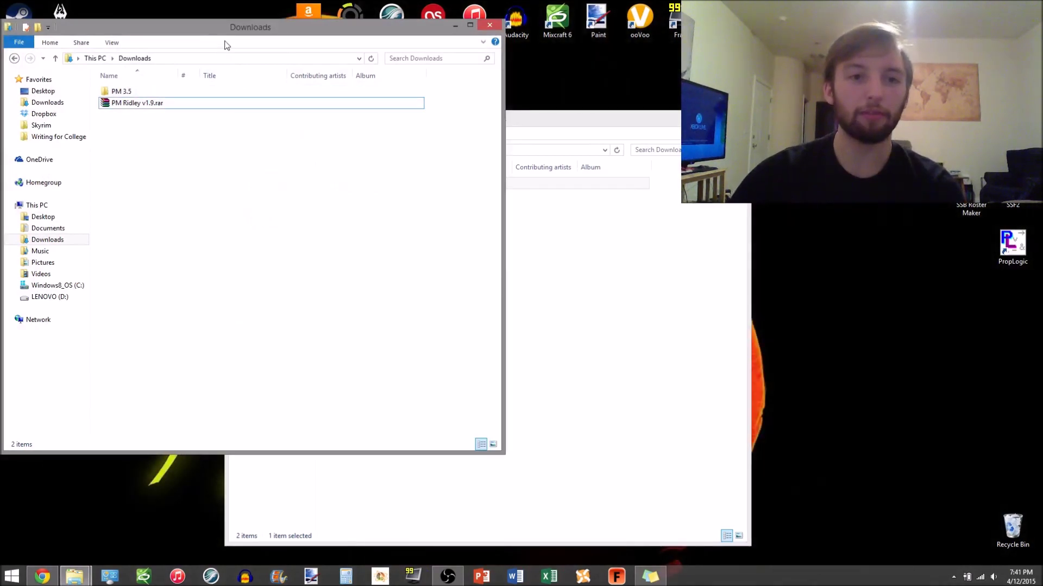
pyautogui.moveTo(206, 26)
pyautogui.mouseDown()
pyautogui.moveTo(279, 31)
pyautogui.moveTo(210, 32)
pyautogui.mouseUp()
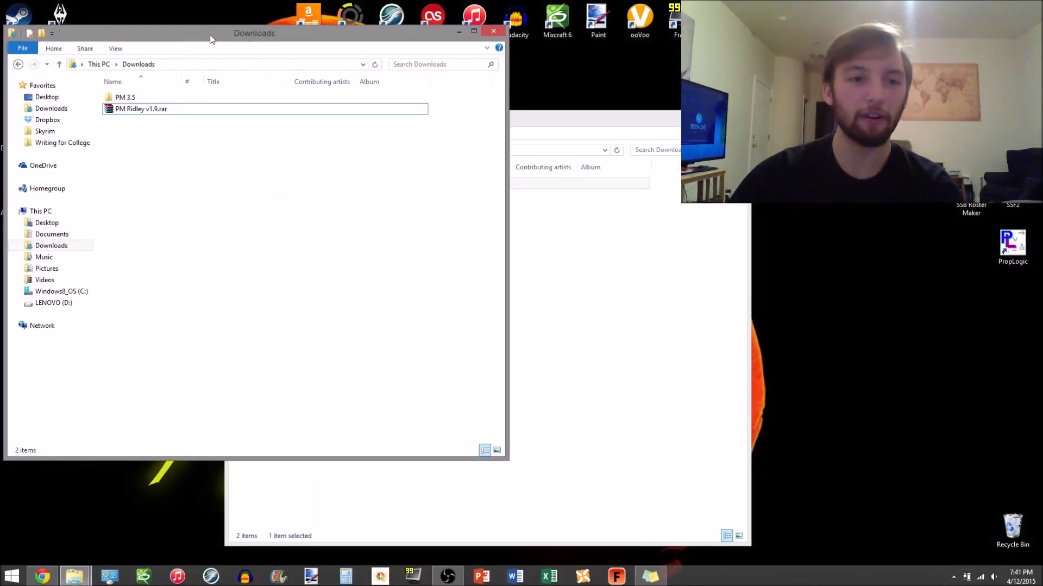
pyautogui.click(143, 109)
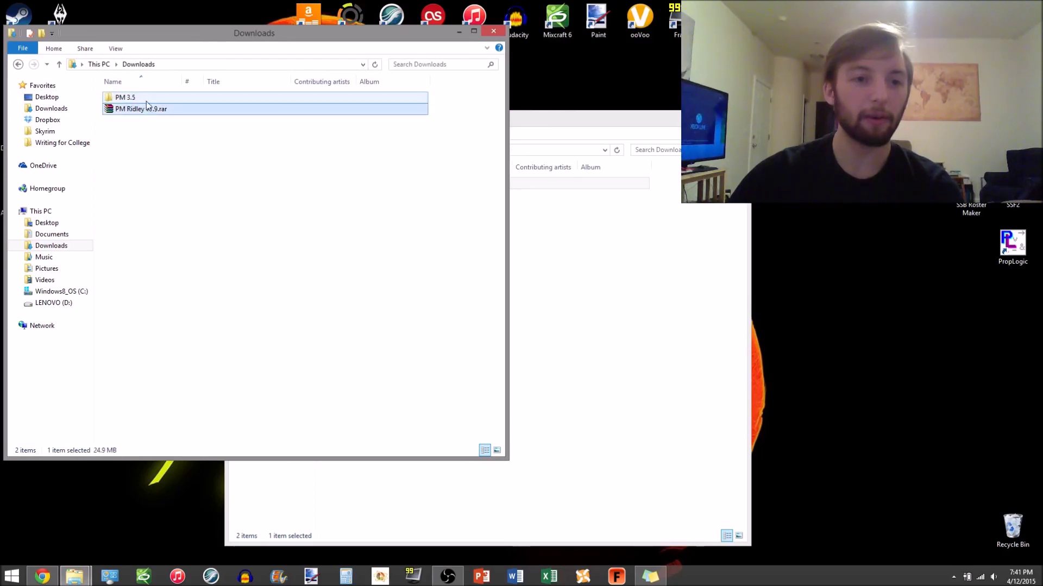
pyautogui.click(146, 101)
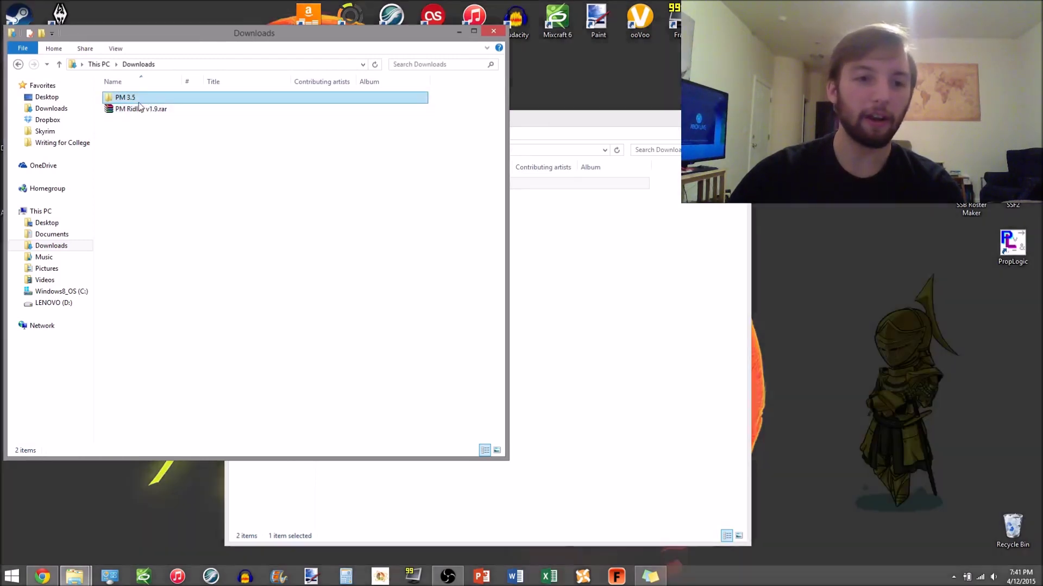
pyautogui.click(144, 111)
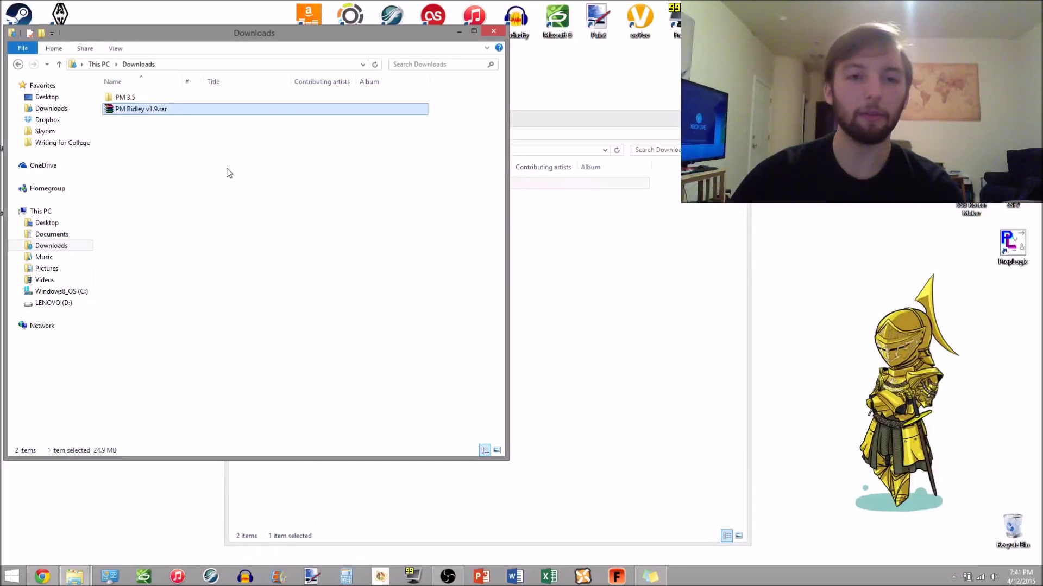
pyautogui.click(145, 98)
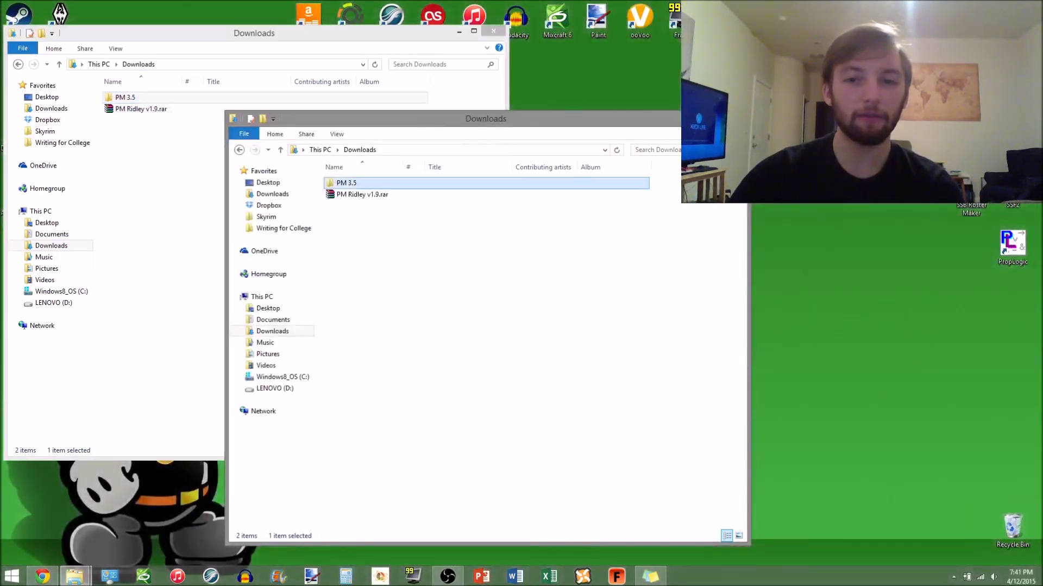
pyautogui.rightClick(75, 575)
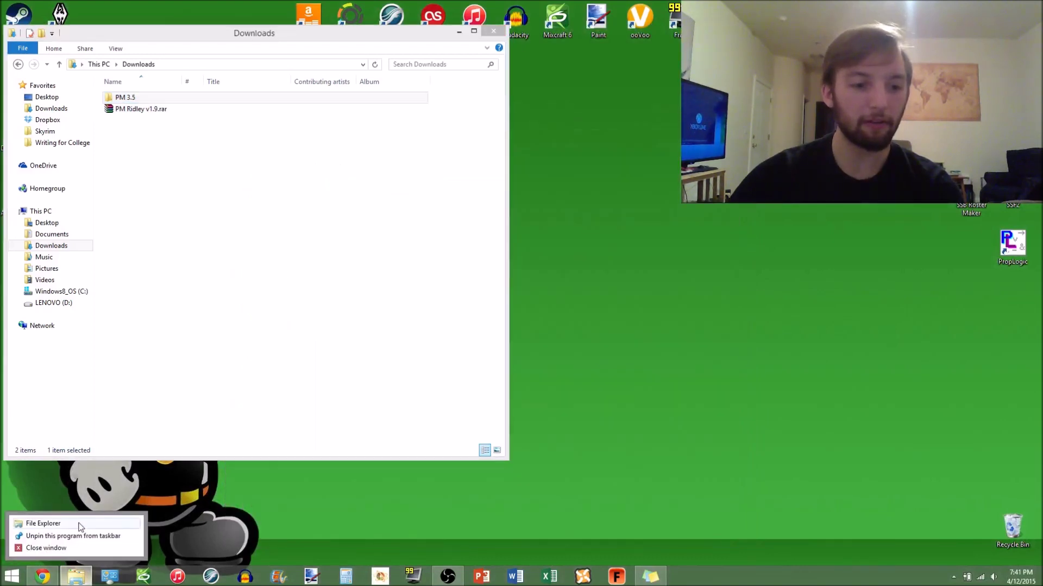
pyautogui.click(44, 524)
pyautogui.moveTo(394, 45); pyautogui.dragTo(620, 154)
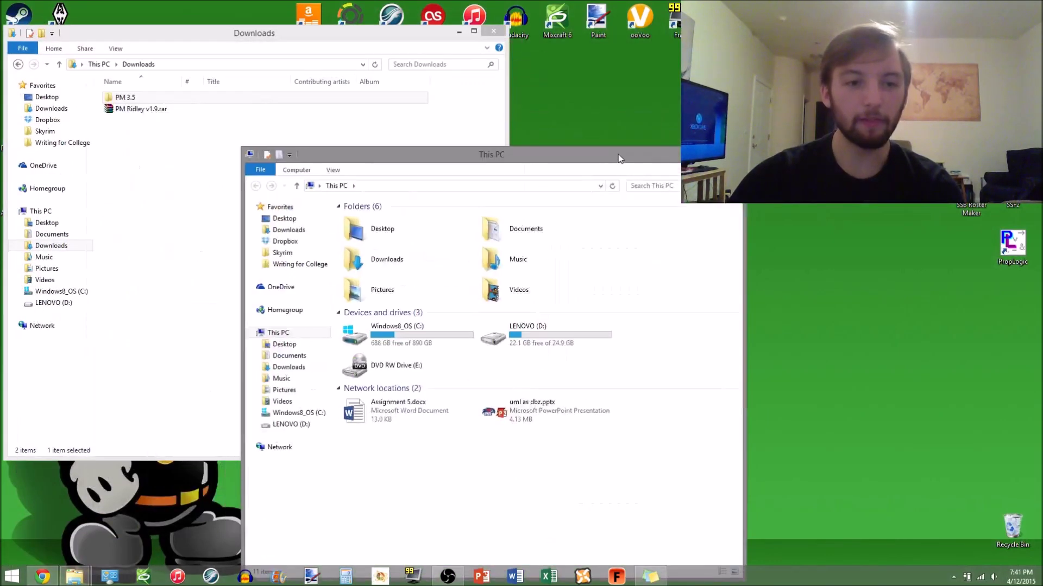
pyautogui.click(307, 232)
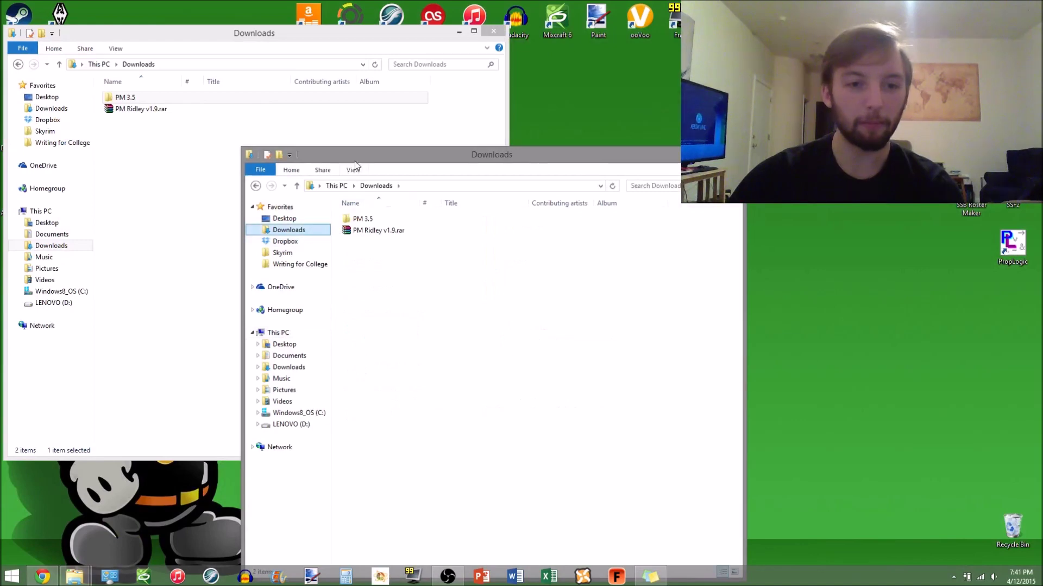
pyautogui.moveTo(354, 161); pyautogui.dragTo(308, 139)
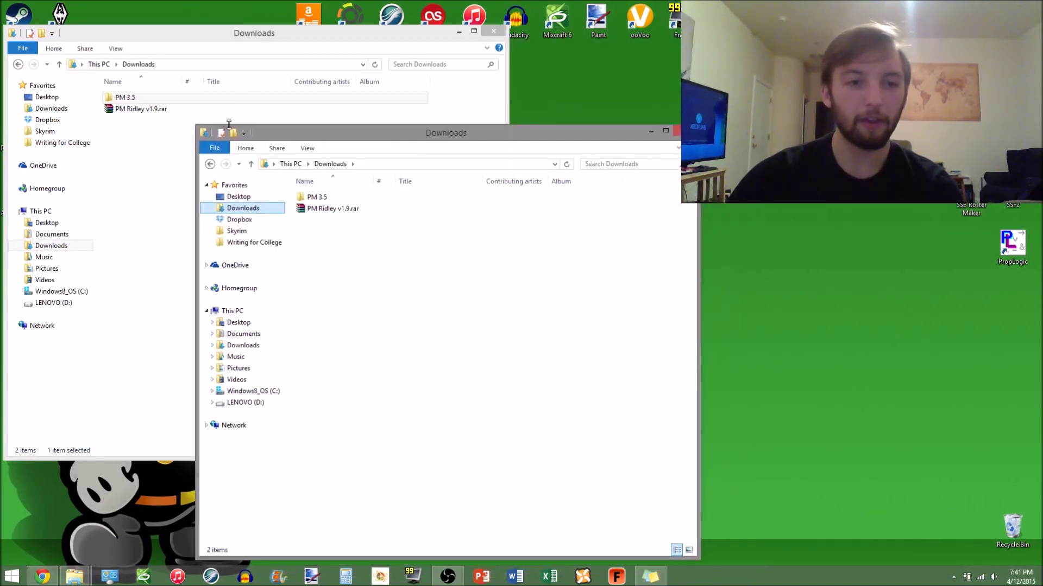
# Extract PM Ridley v1.9.rar directly into the Downloads folder with Extract Here
pyautogui.rightClick(157, 113)
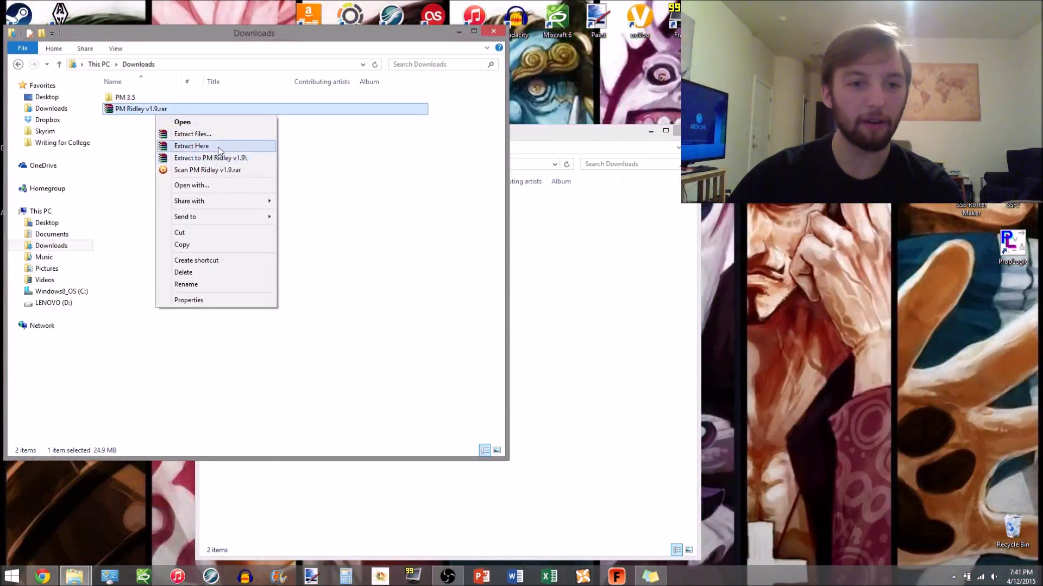
pyautogui.click(220, 147)
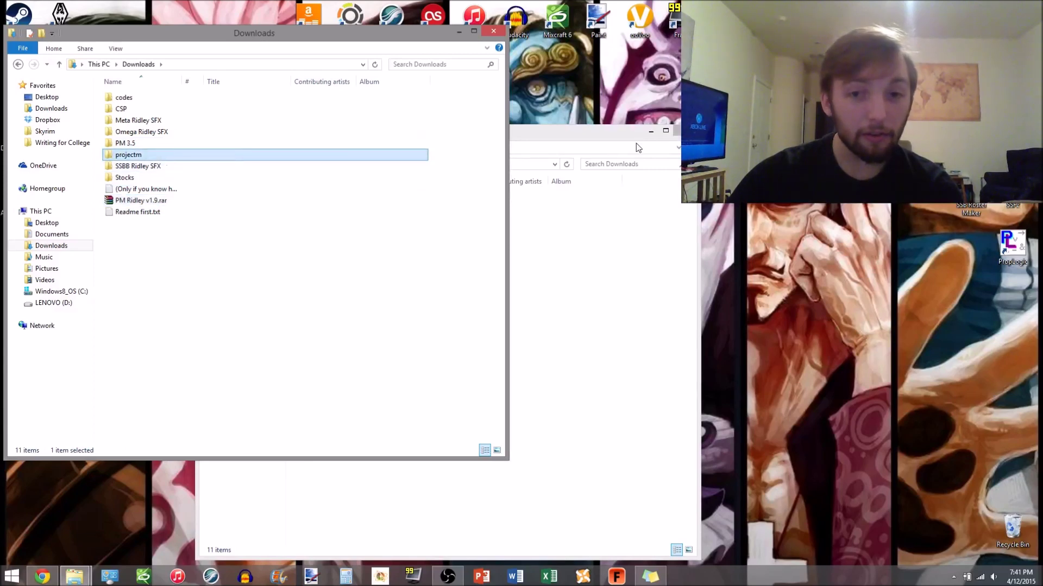
pyautogui.click(602, 140)
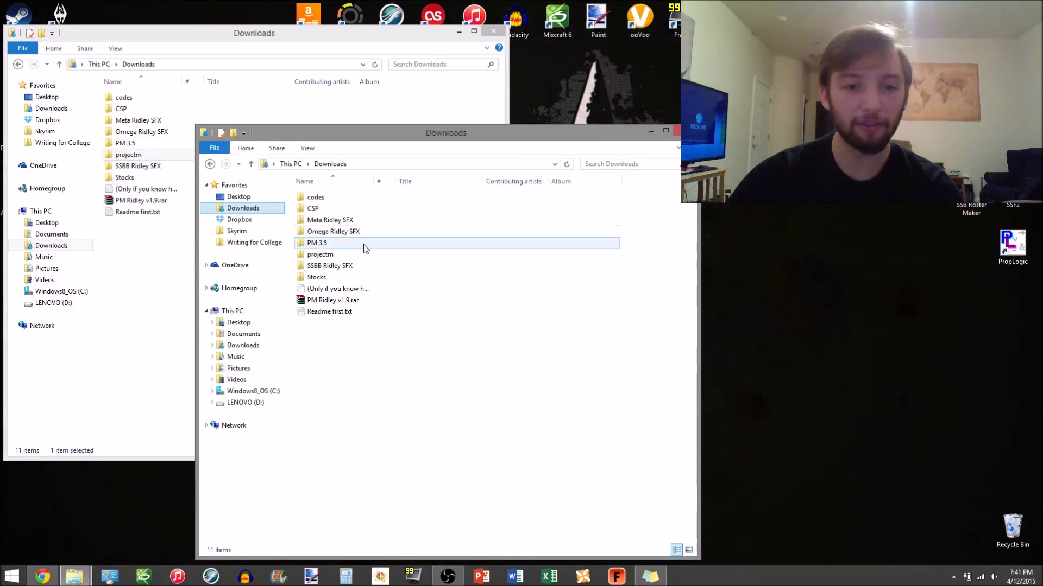
# Open PM 3.5 in one window and the downloaded codes folder in the other, selecting RSBE01.gct
pyautogui.doubleClick(351, 256)
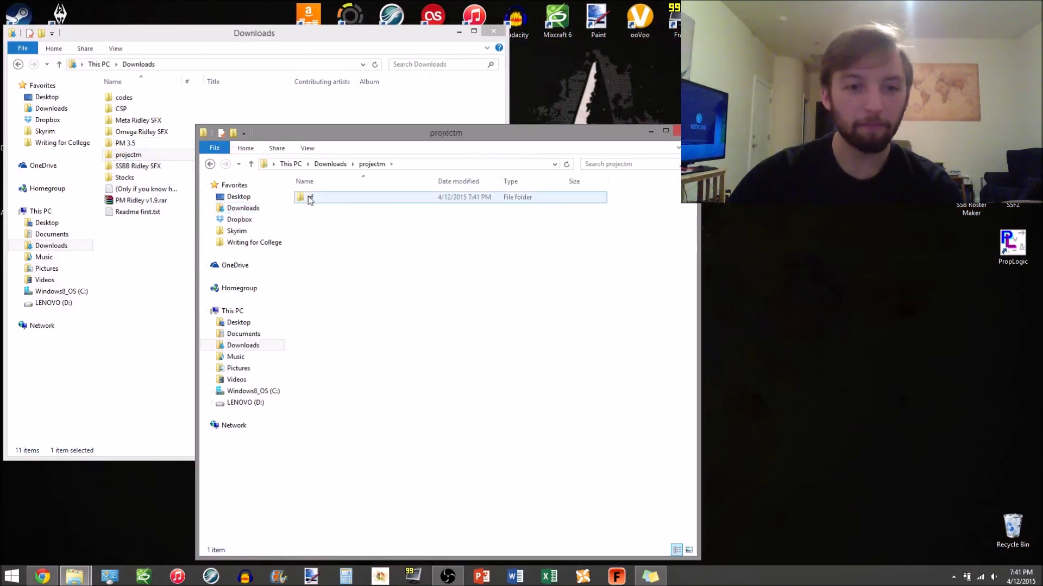
pyautogui.click(253, 164)
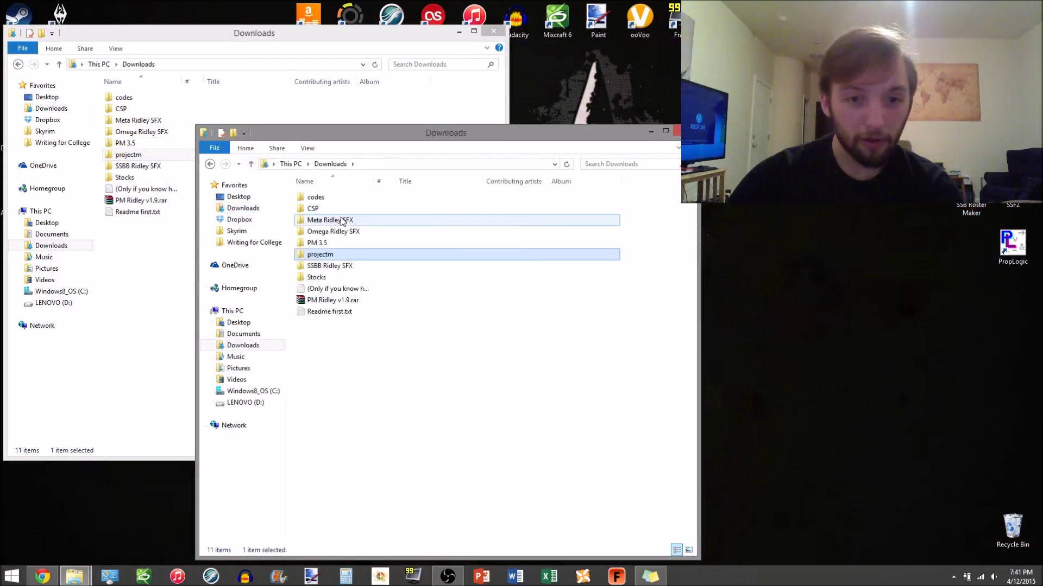
pyautogui.doubleClick(337, 242)
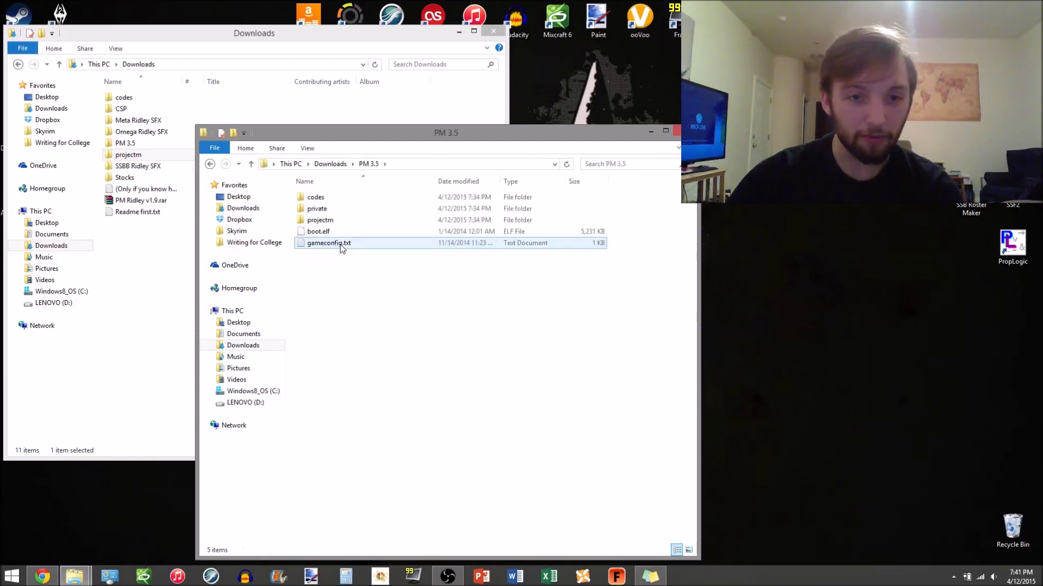
pyautogui.moveTo(344, 134); pyautogui.dragTo(385, 128)
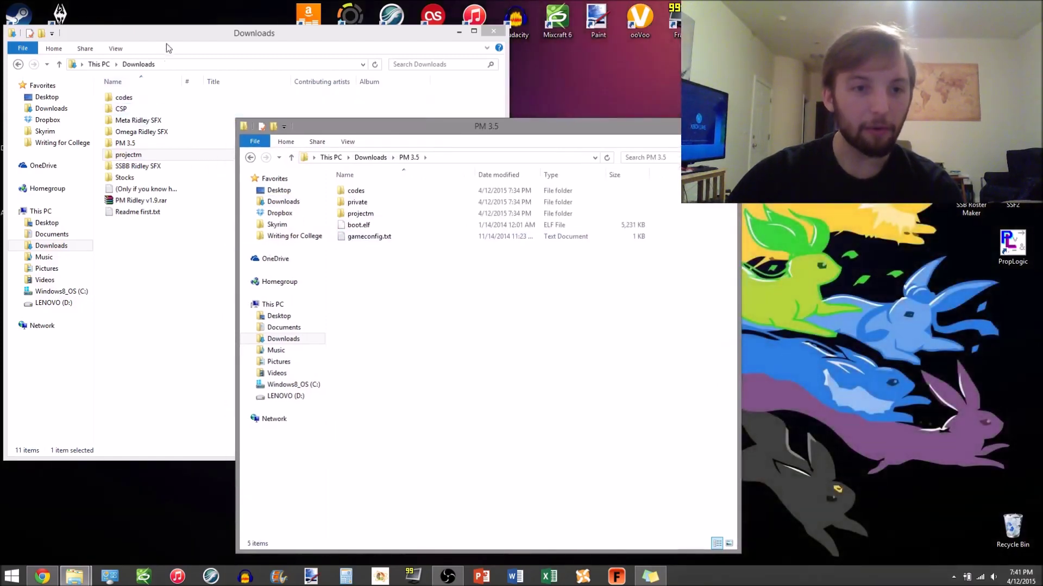
pyautogui.click(166, 44)
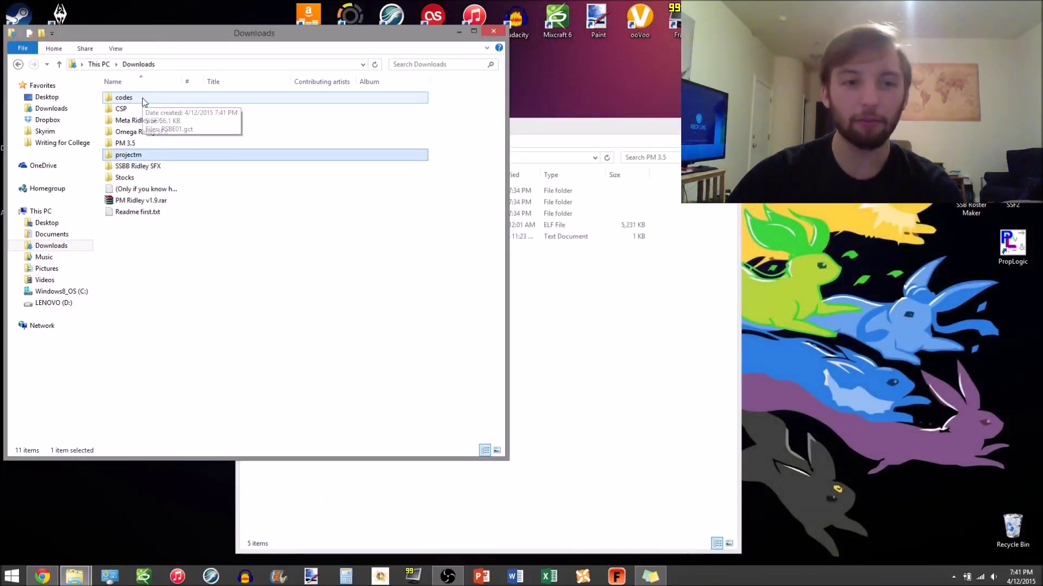
pyautogui.doubleClick(142, 98)
pyautogui.click(142, 98)
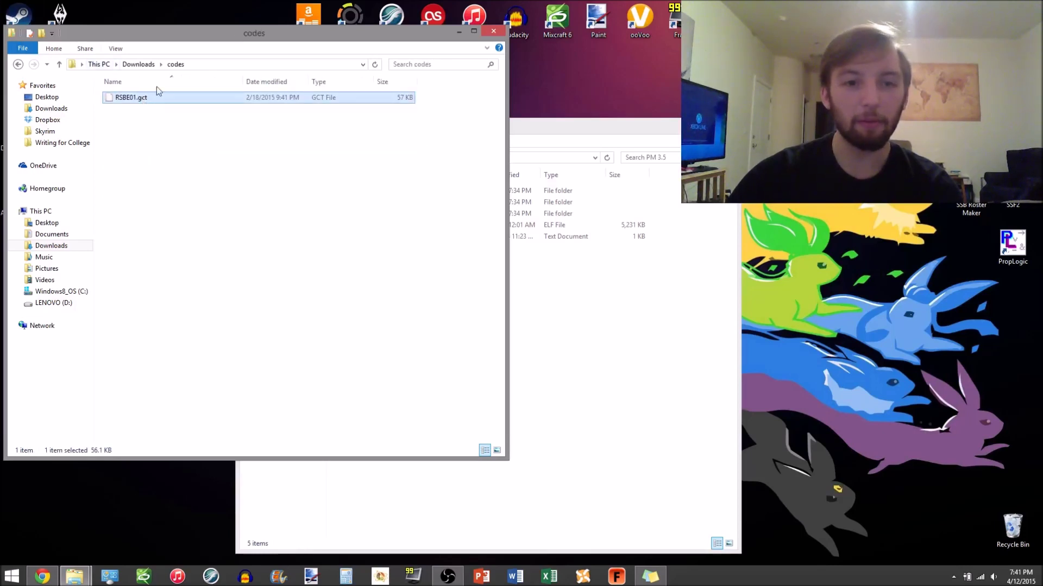
# Move RSBE01.gct into PM 3.5's codes folder, replacing the existing file
pyautogui.click(543, 126)
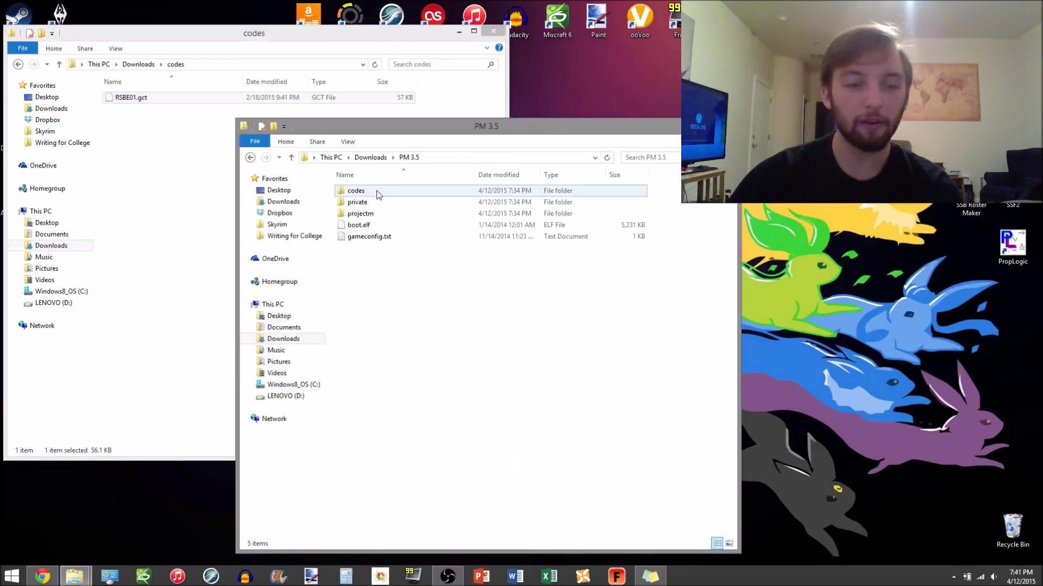
pyautogui.click(158, 100)
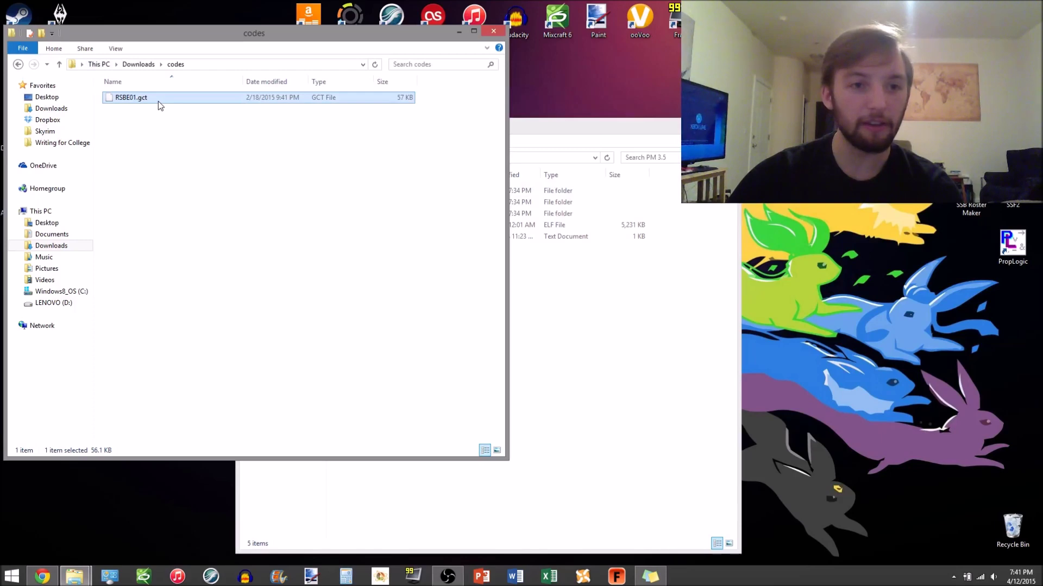
pyautogui.click(536, 131)
pyautogui.click(386, 194)
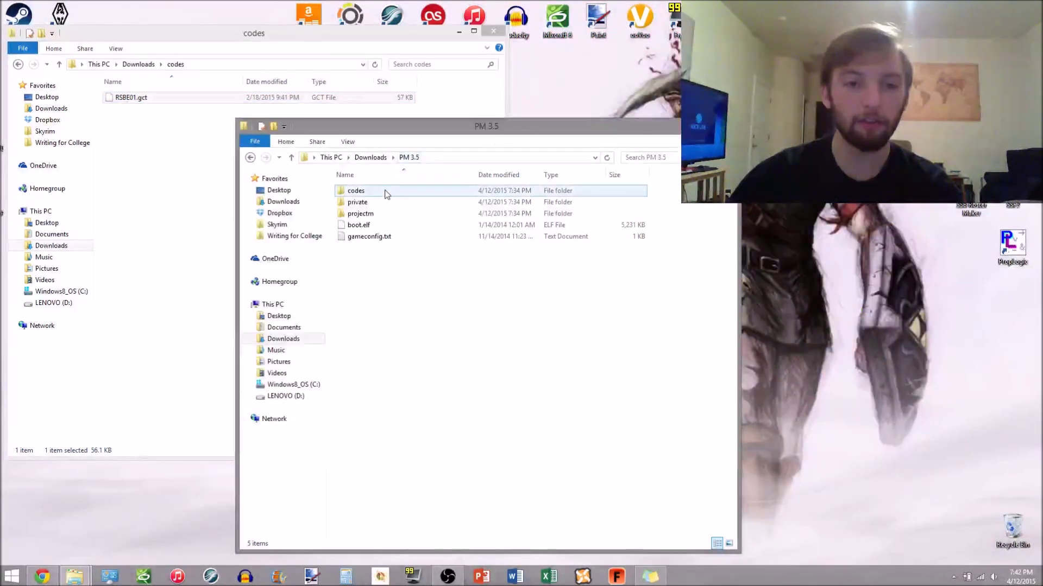
pyautogui.doubleClick(386, 194)
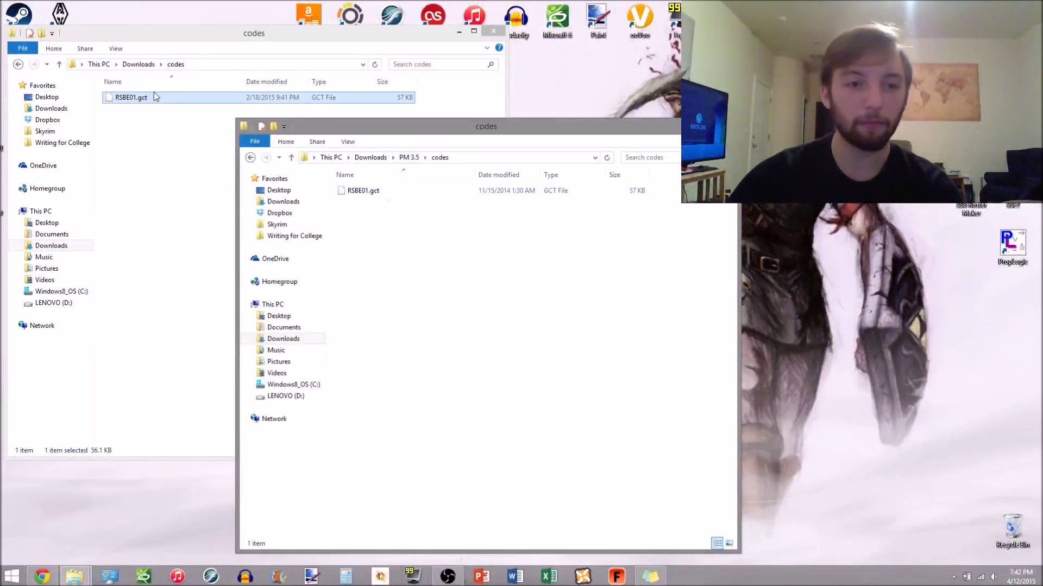
pyautogui.moveTo(156, 97); pyautogui.dragTo(414, 236)
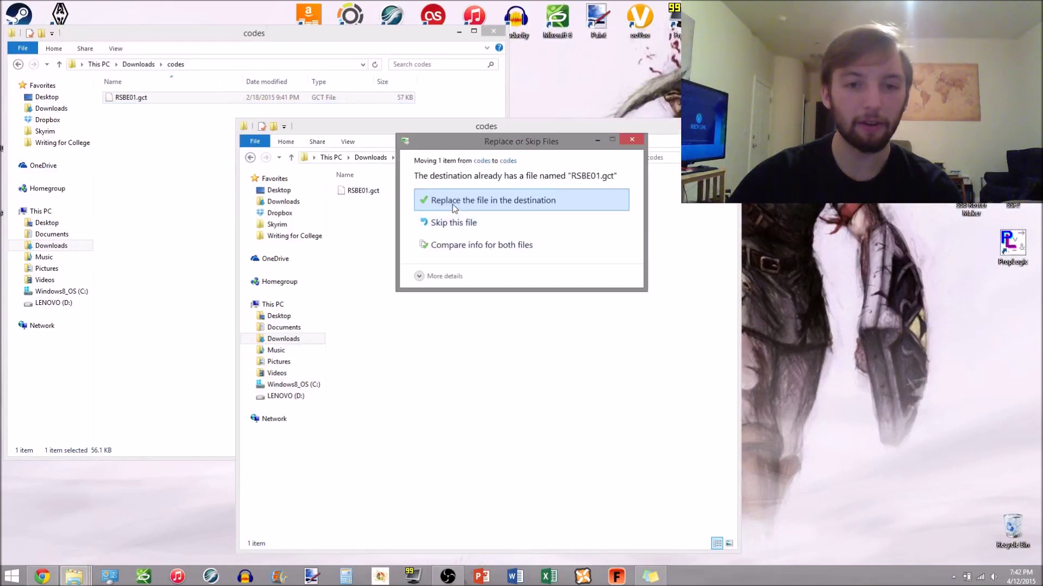
pyautogui.click(426, 200)
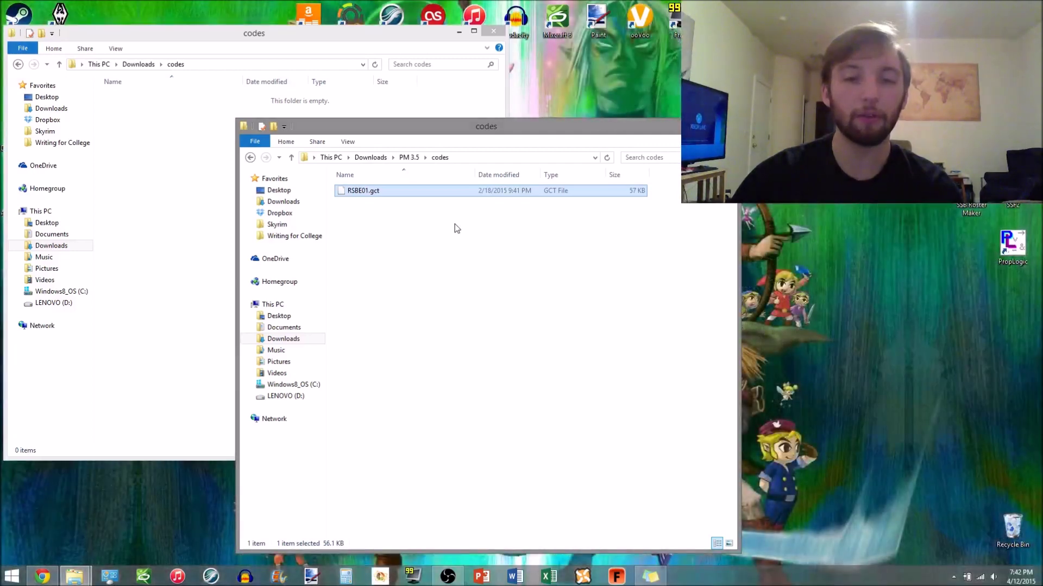
pyautogui.click(291, 158)
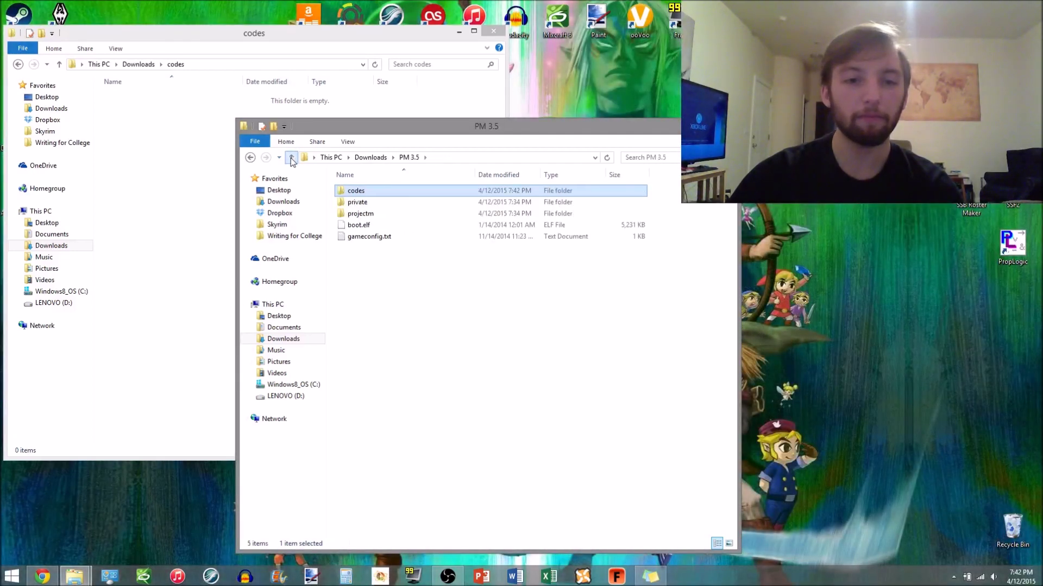
# Navigate the PM 3.5 window into projectm\pf
pyautogui.click(179, 49)
pyautogui.click(59, 65)
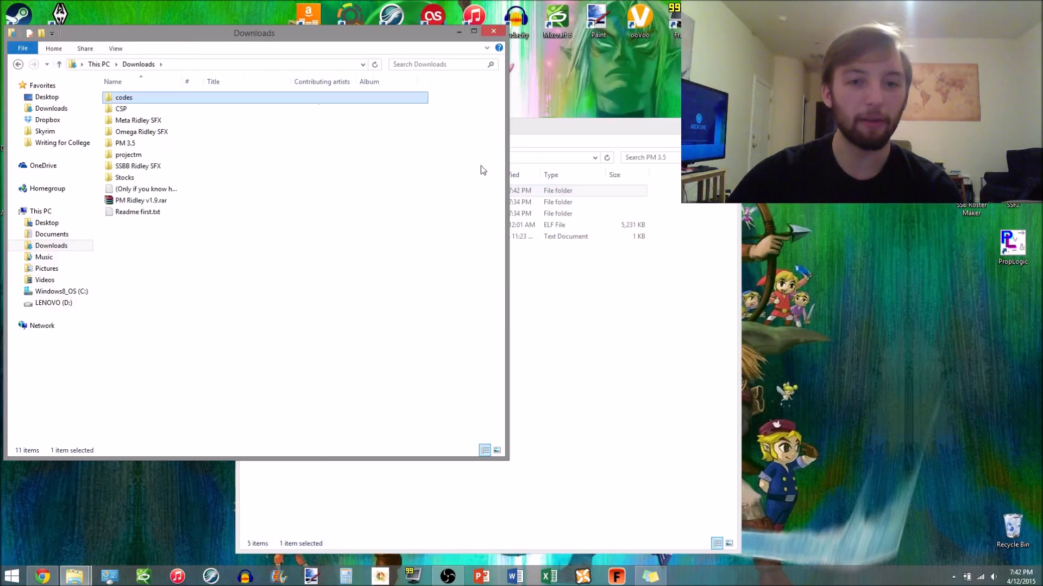
pyautogui.click(551, 137)
pyautogui.click(387, 215)
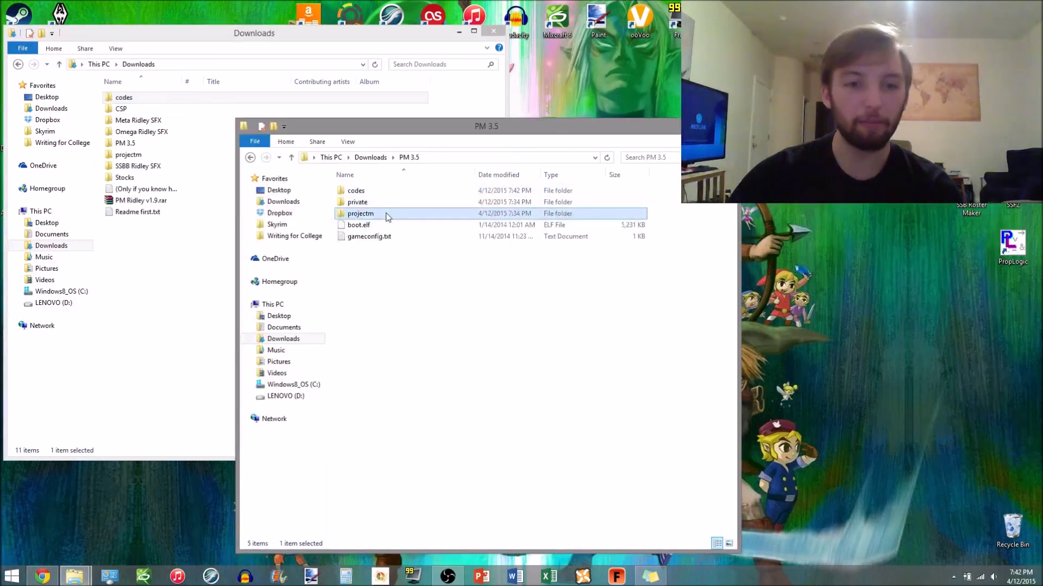
pyautogui.doubleClick(386, 215)
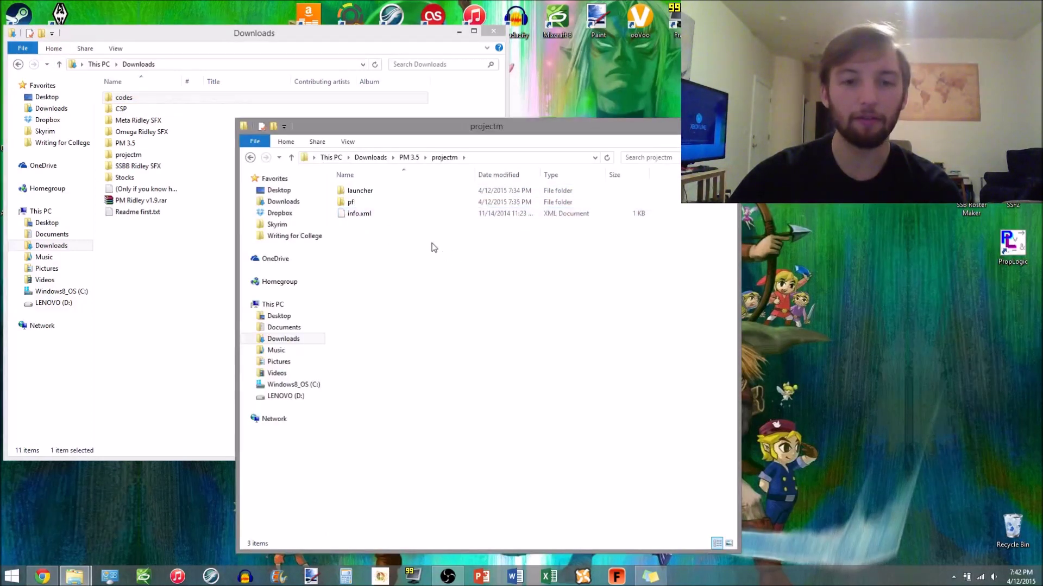
pyautogui.doubleClick(379, 204)
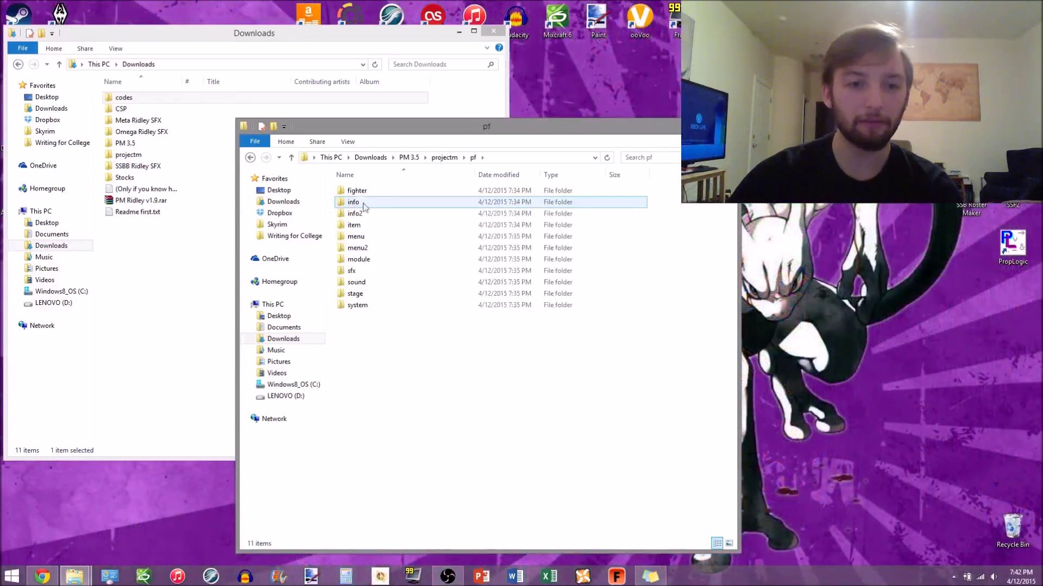
# Open the downloaded projectm\pf\fighter\pit folder and select all 25 Pit files
pyautogui.click(145, 229)
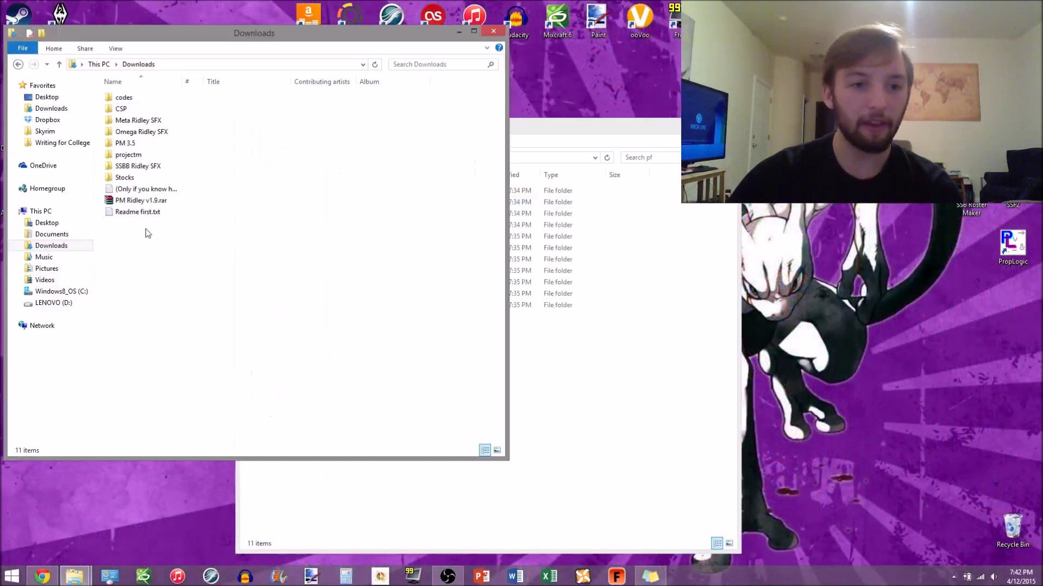
pyautogui.doubleClick(147, 156)
pyautogui.doubleClick(135, 100)
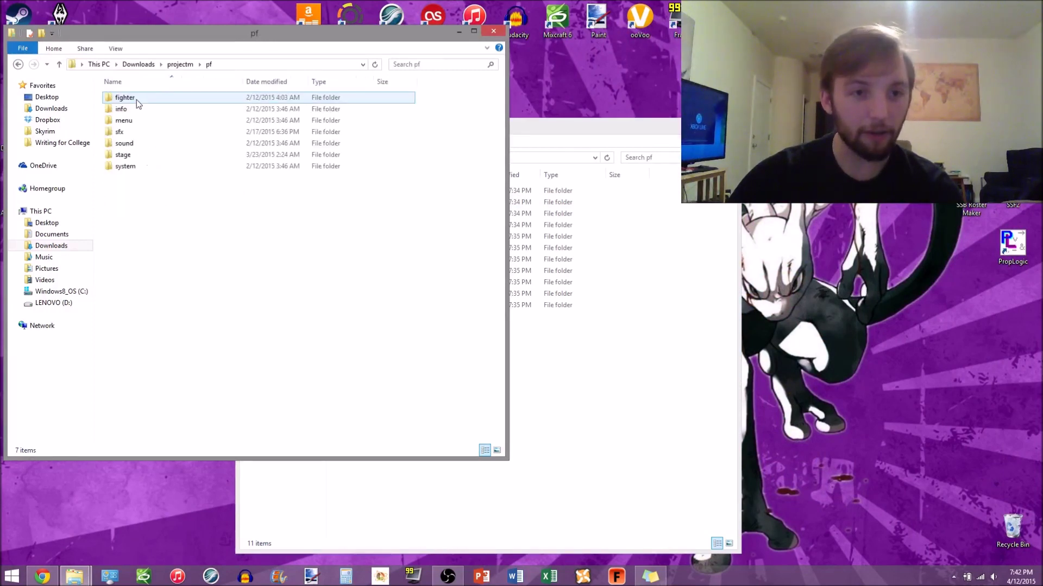
pyautogui.doubleClick(168, 100)
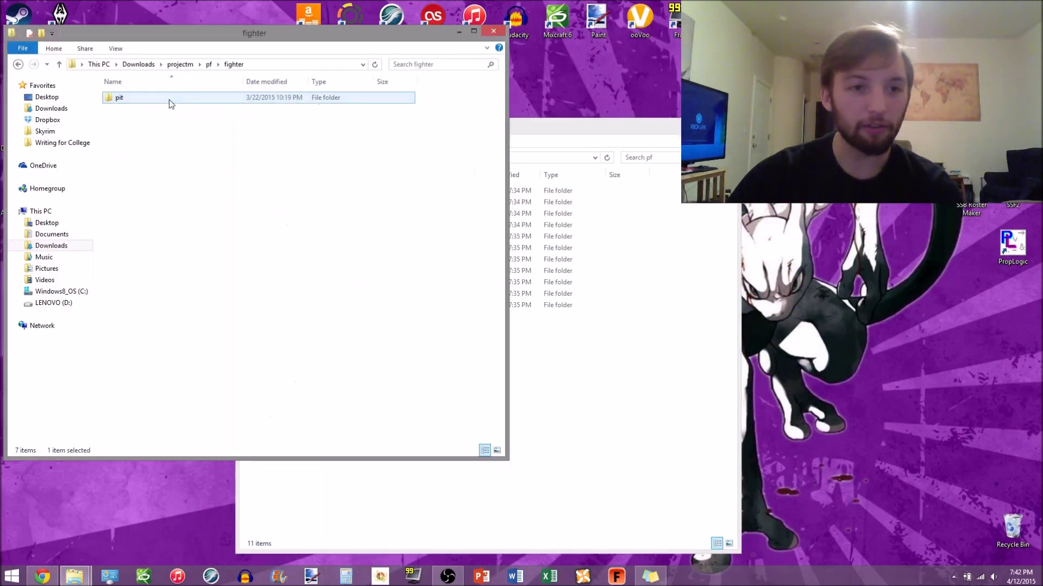
pyautogui.doubleClick(169, 99)
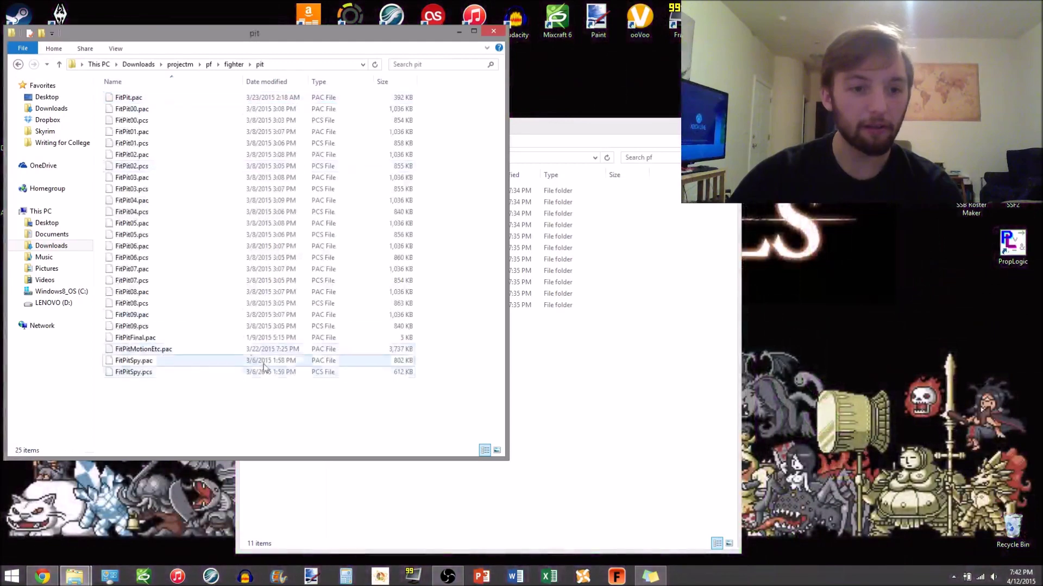
pyautogui.moveTo(263, 413); pyautogui.dragTo(210, 77)
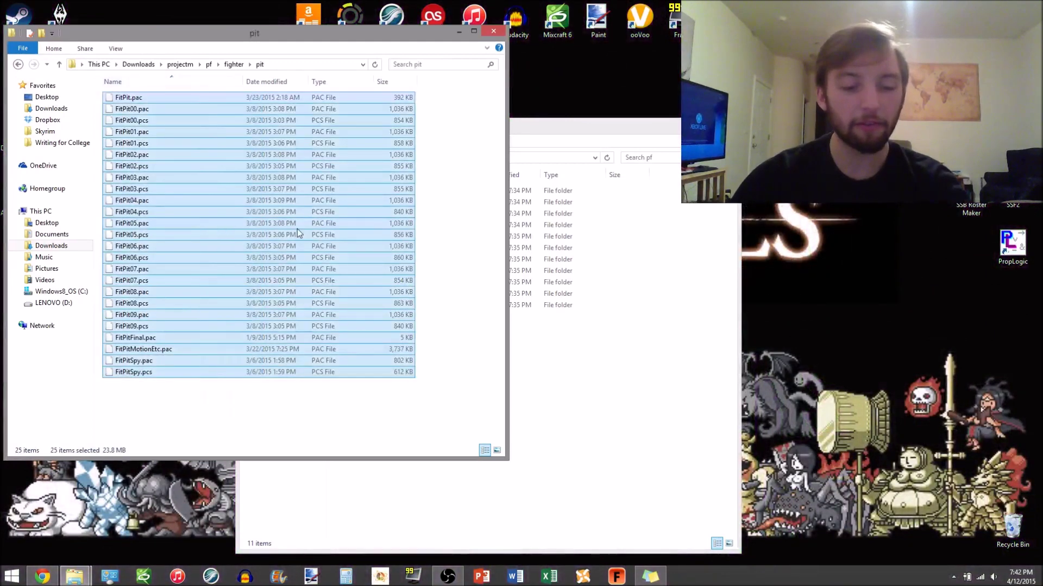
pyautogui.click(591, 130)
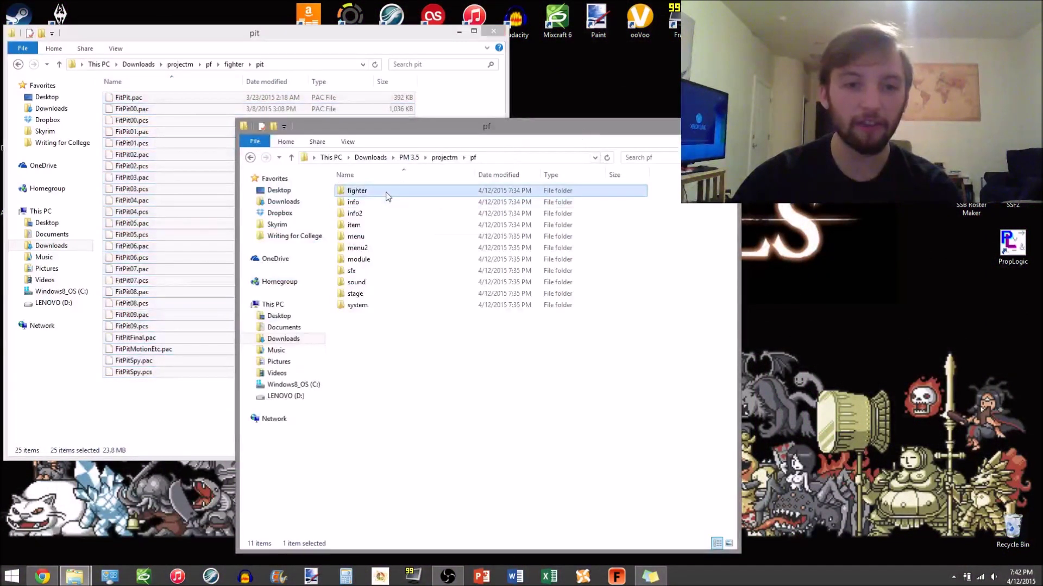
pyautogui.scroll(-1, 390, 237)
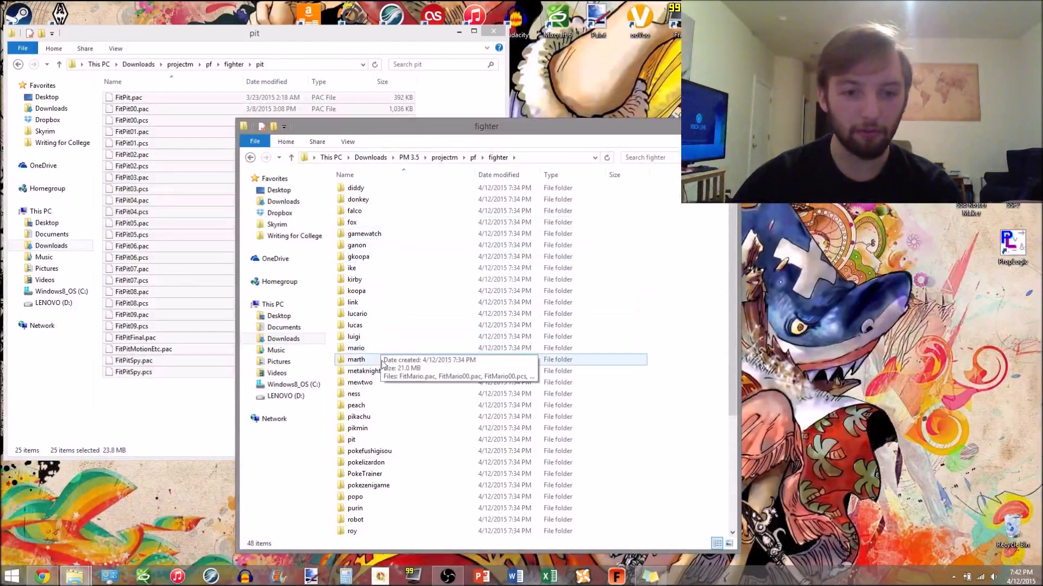
# Paste the 25 Pit files into PM 3.5's fighter\pit folder, replacing the 6 duplicates
pyautogui.doubleClick(375, 439)
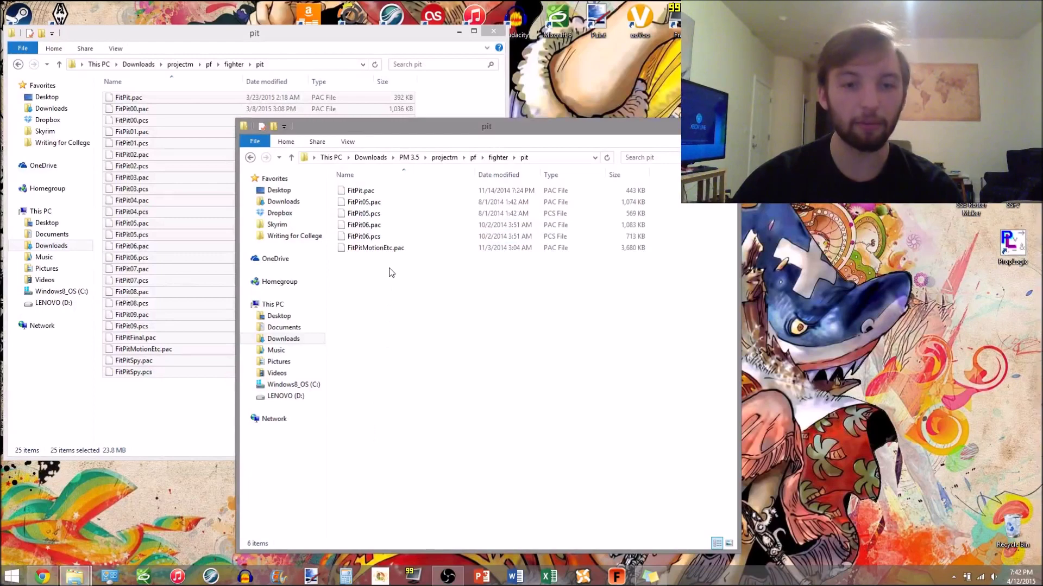
pyautogui.hotkey('ctrl', 'v')
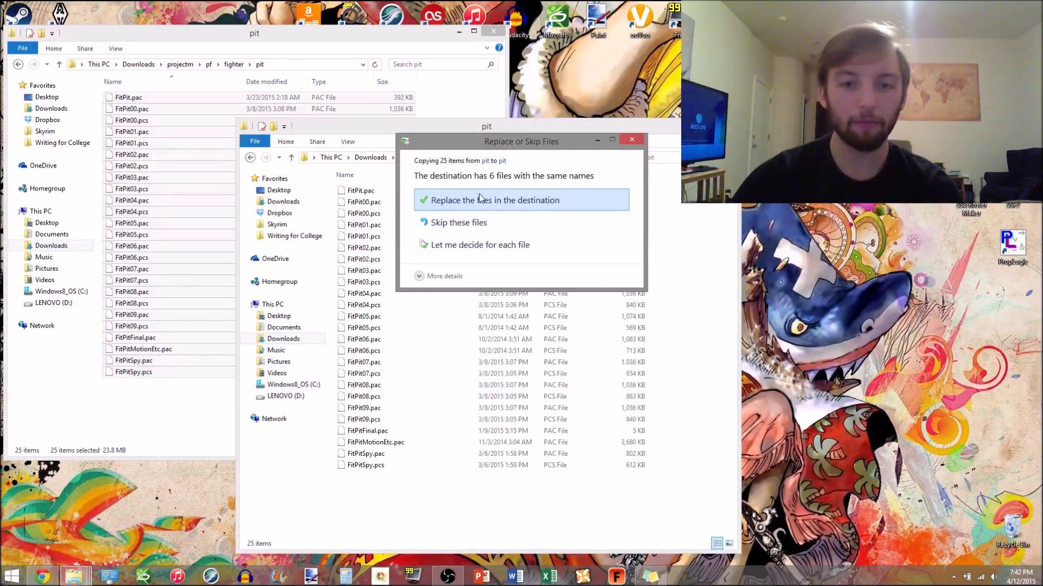
pyautogui.click(480, 200)
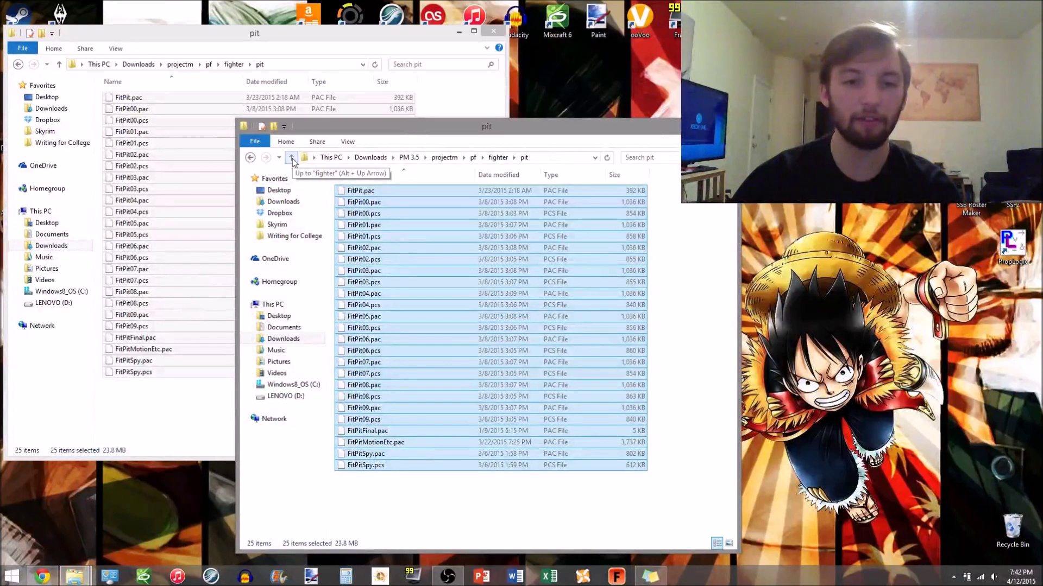
pyautogui.click(291, 158)
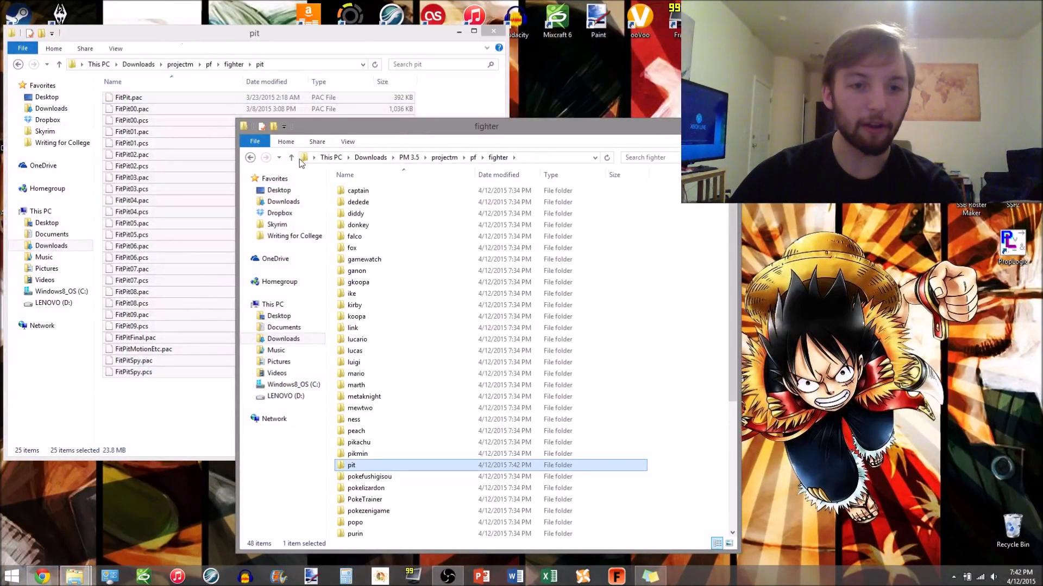
pyautogui.click(293, 159)
pyautogui.click(237, 47)
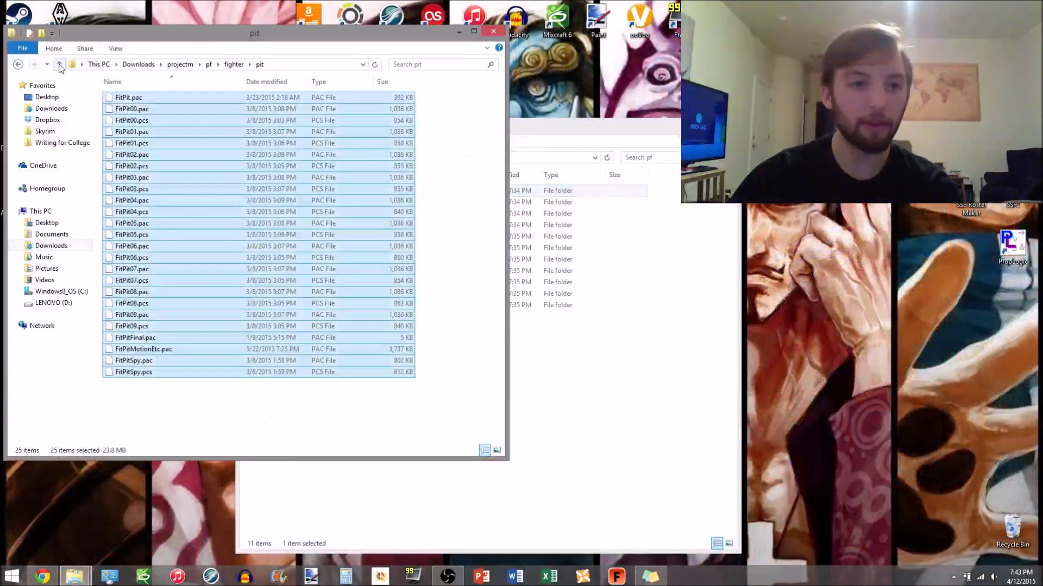
pyautogui.click(60, 65)
# Copy the ten InfFace221–230.brres portraits from the mod's info\portrite into PM 3.5's, replacing two duplicates
pyautogui.click(60, 65)
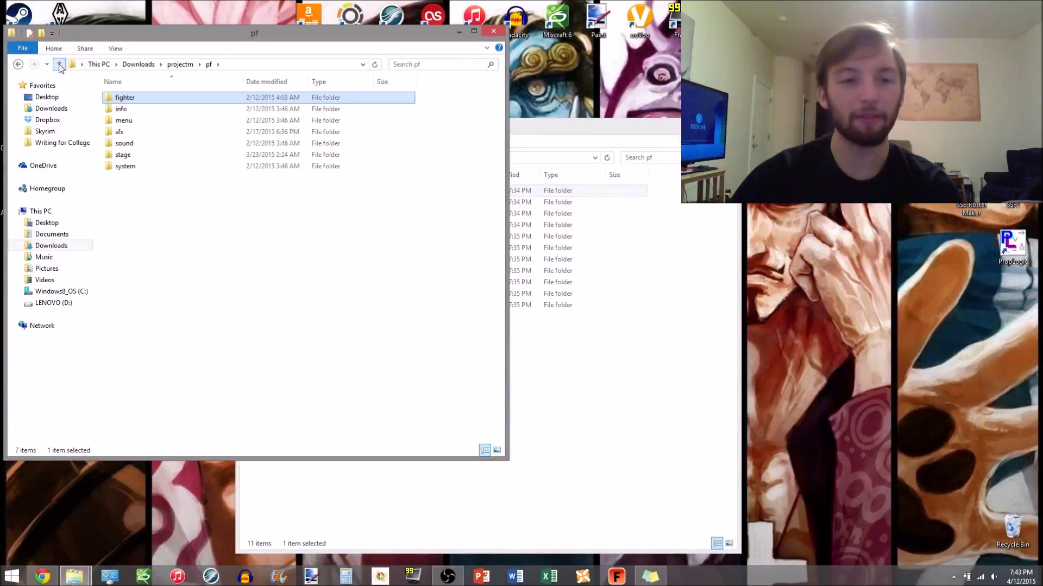
pyautogui.doubleClick(144, 112)
pyautogui.doubleClick(142, 97)
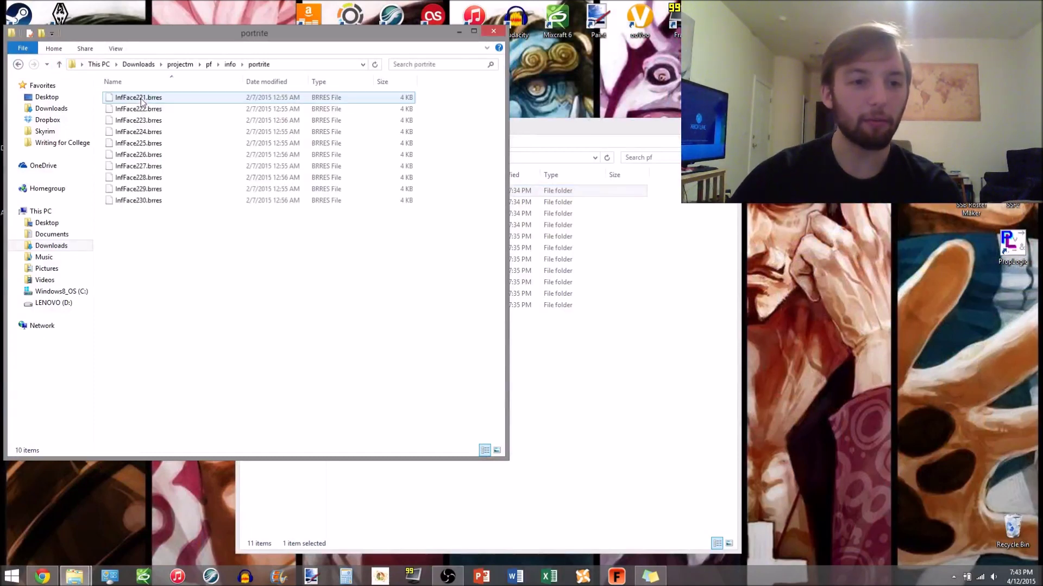
pyautogui.hotkey('ctrl', 'a')
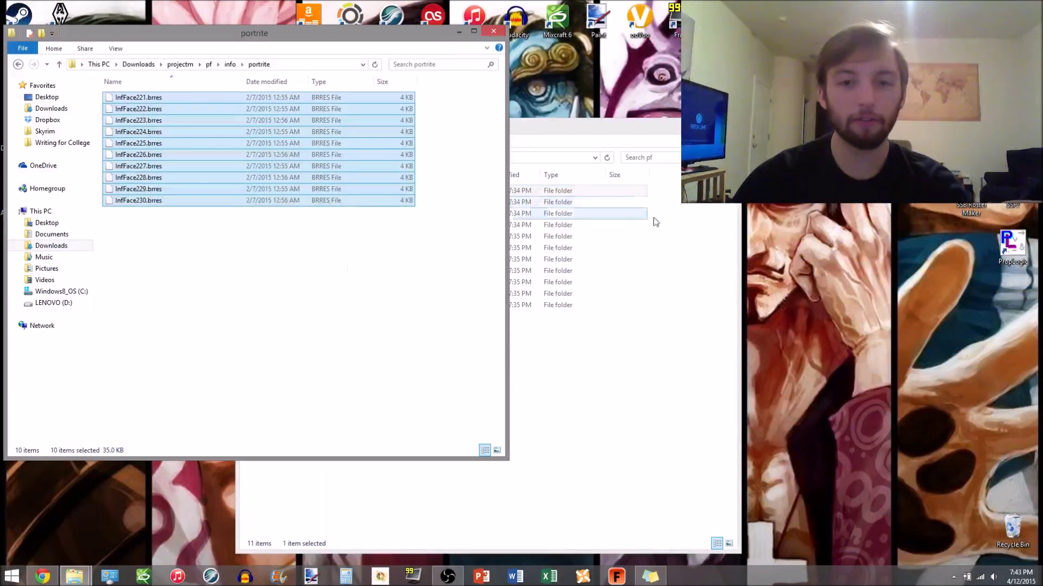
pyautogui.click(654, 221)
pyautogui.doubleClick(358, 202)
pyautogui.doubleClick(370, 190)
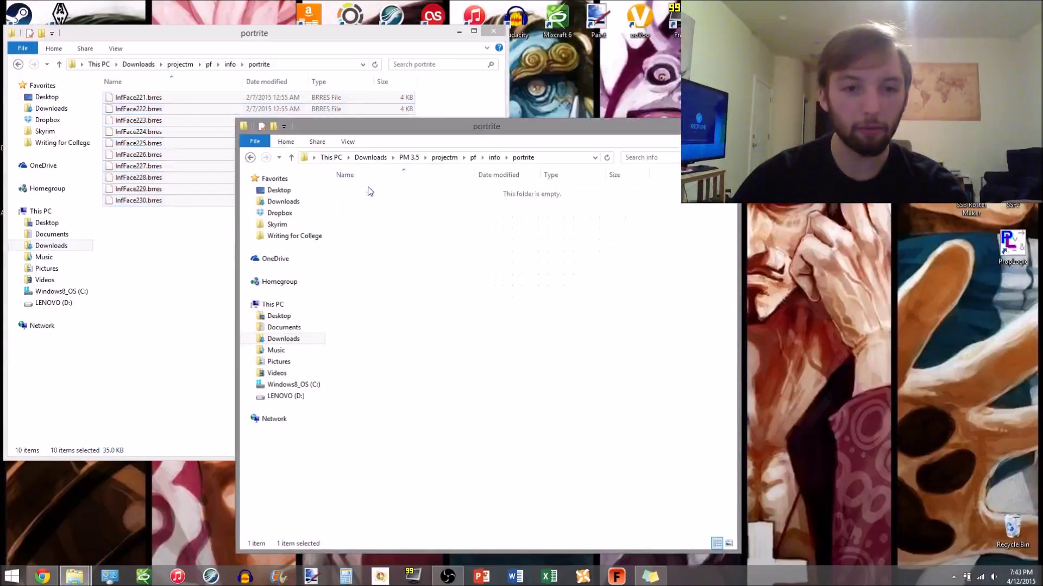
pyautogui.hotkey('ctrl', 'v')
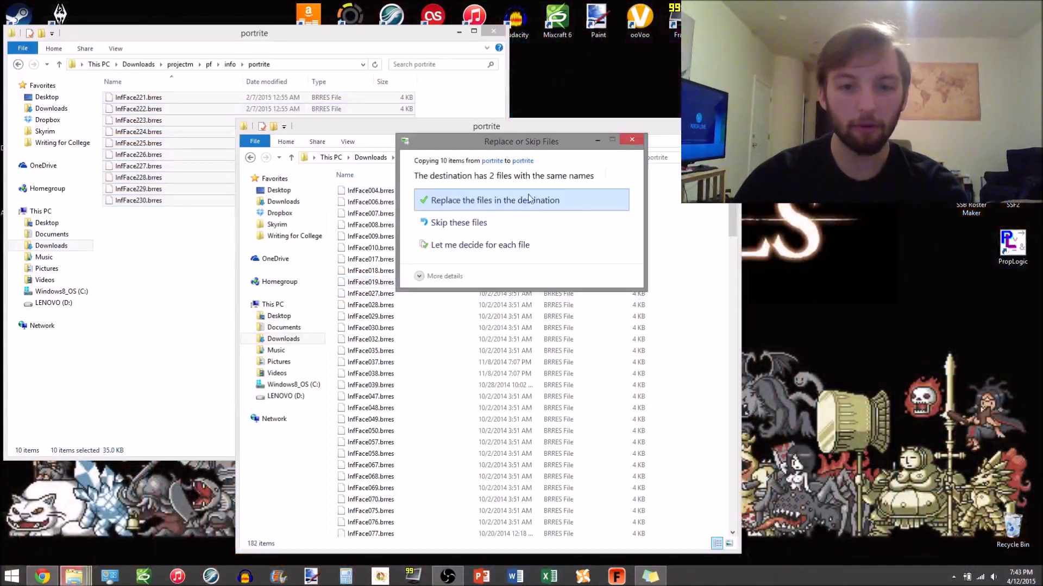
pyautogui.click(522, 200)
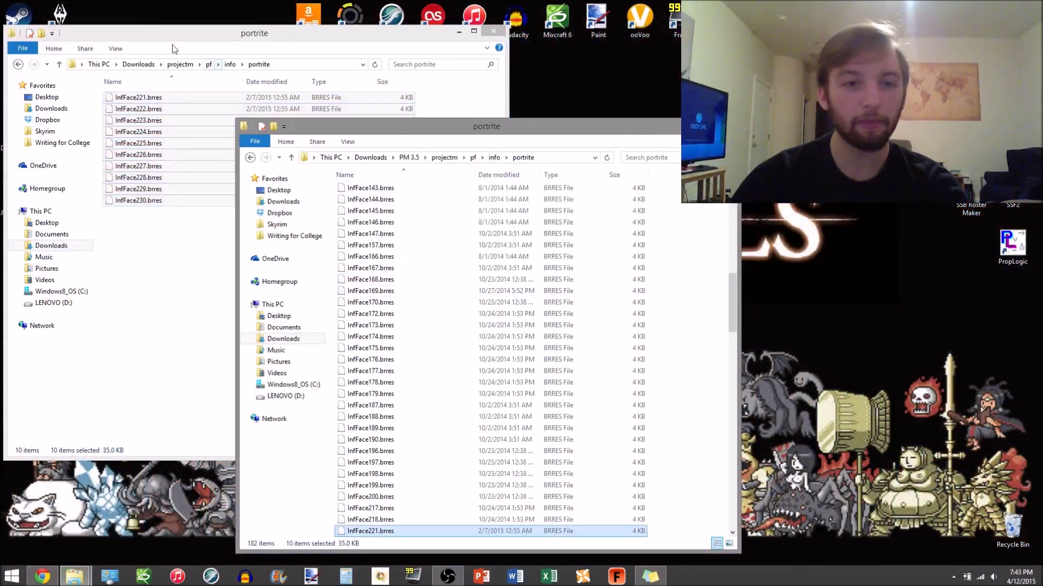
pyautogui.click(77, 65)
pyautogui.click(59, 64)
# Copy StockFaceTex.brres from the mod's menu\common into PM 3.5's menu\common, replacing the original
pyautogui.click(60, 64)
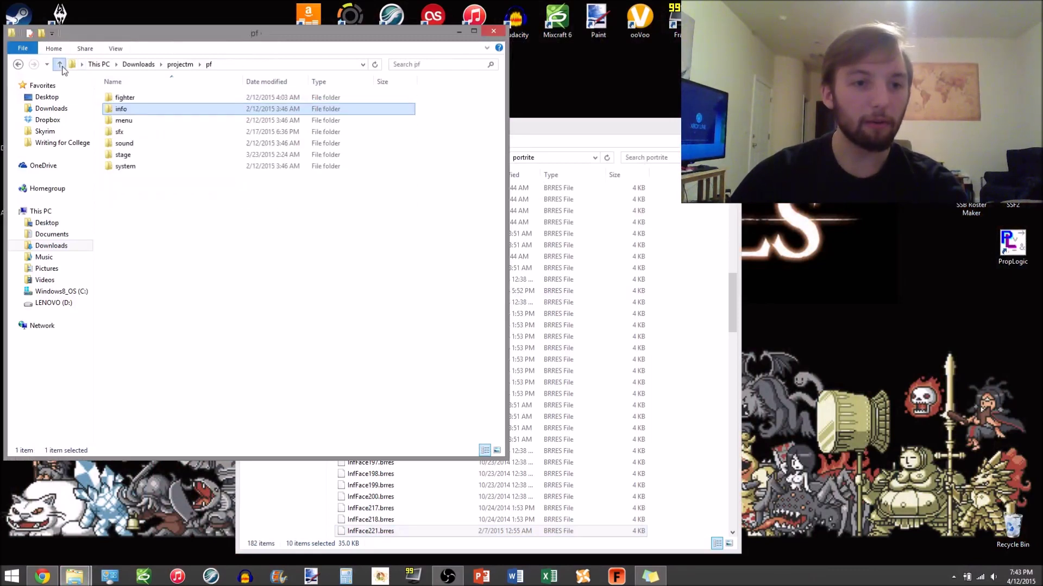
pyautogui.doubleClick(140, 126)
pyautogui.doubleClick(138, 100)
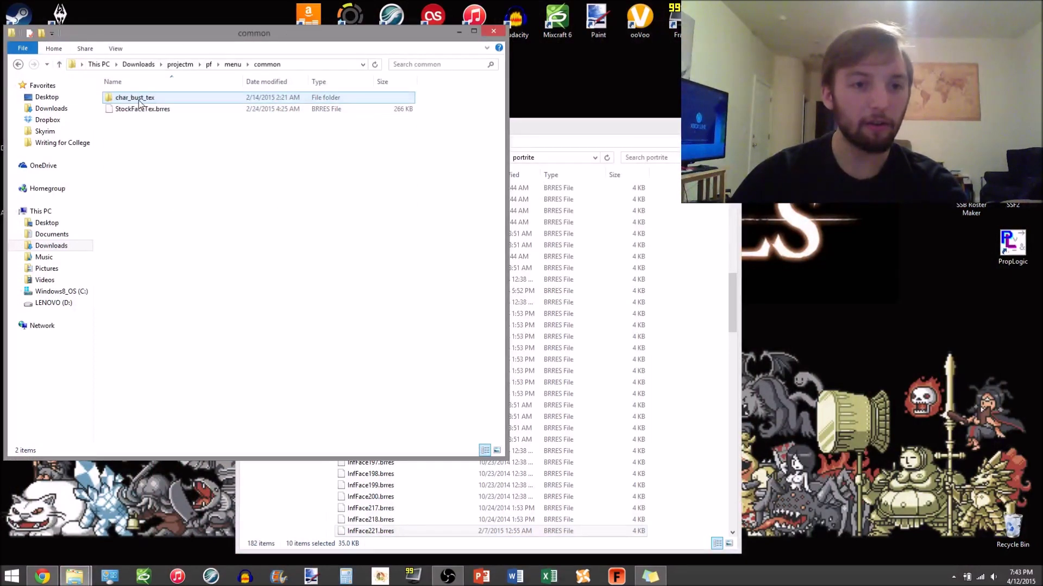
pyautogui.click(189, 111)
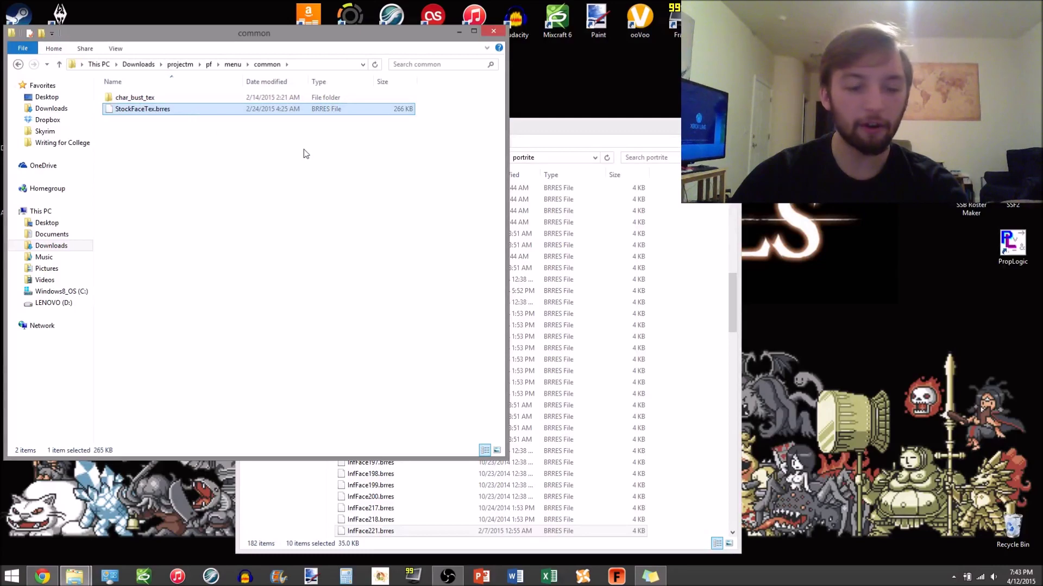
pyautogui.hotkey('alt', 'Tab')
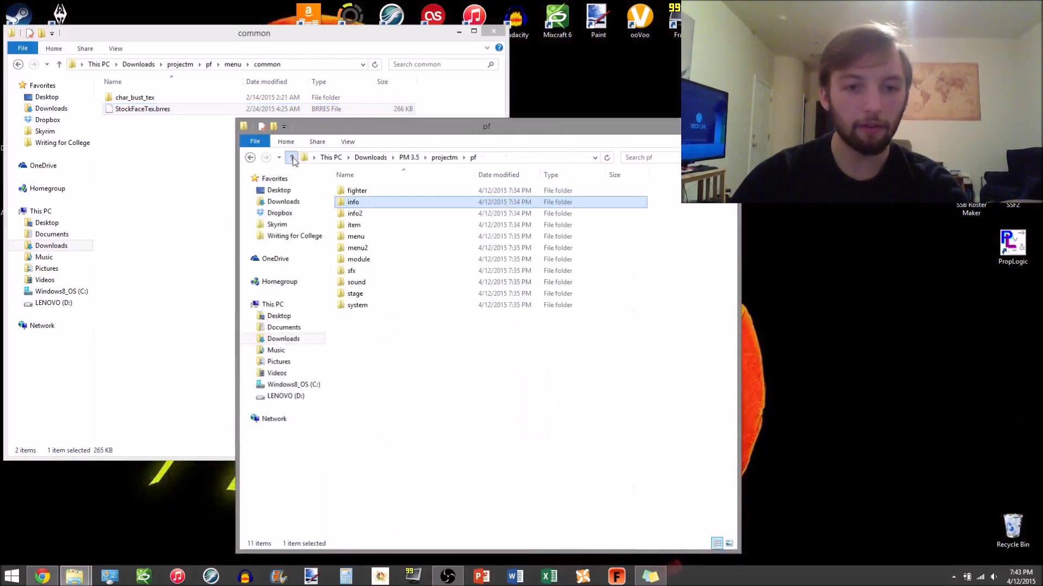
pyautogui.doubleClick(363, 236)
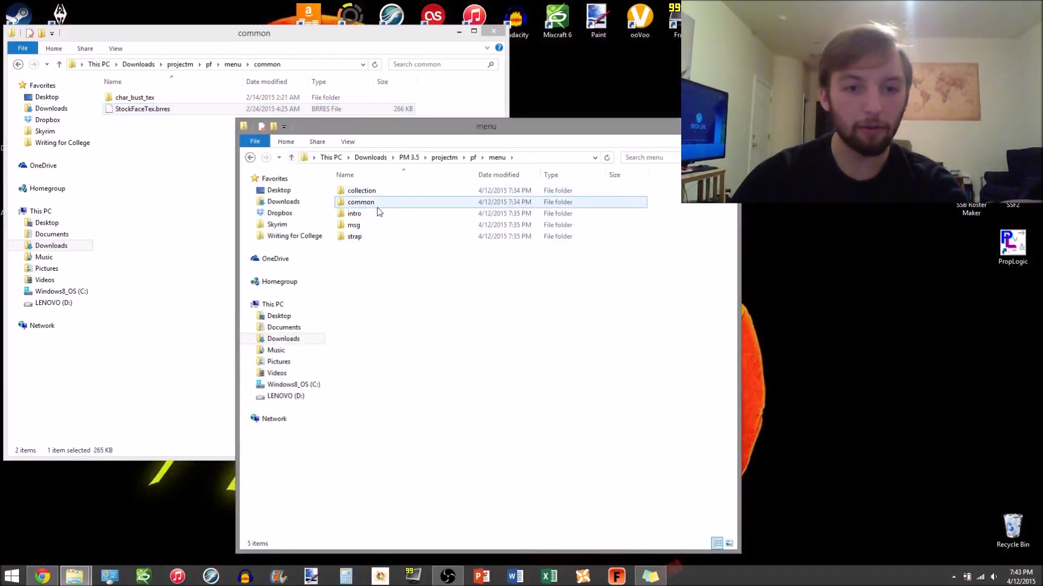
pyautogui.doubleClick(378, 205)
pyautogui.hotkey('ctrl', 'v')
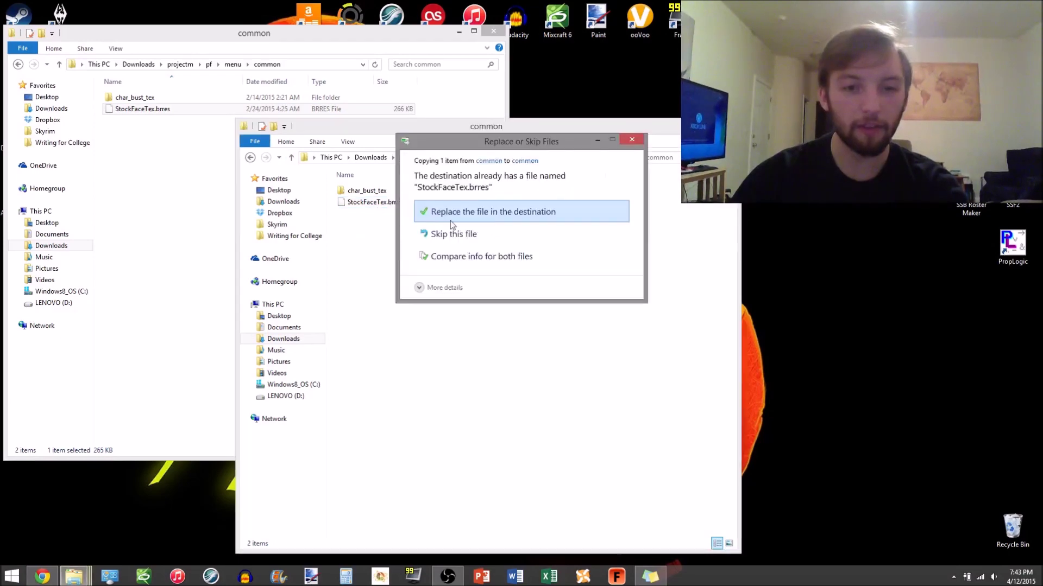
pyautogui.click(435, 213)
# Copy MenSelchrFaceB220.brres into PM 3.5's char_bust_tex folder, replacing the original
pyautogui.click(135, 100)
pyautogui.doubleClick(134, 99)
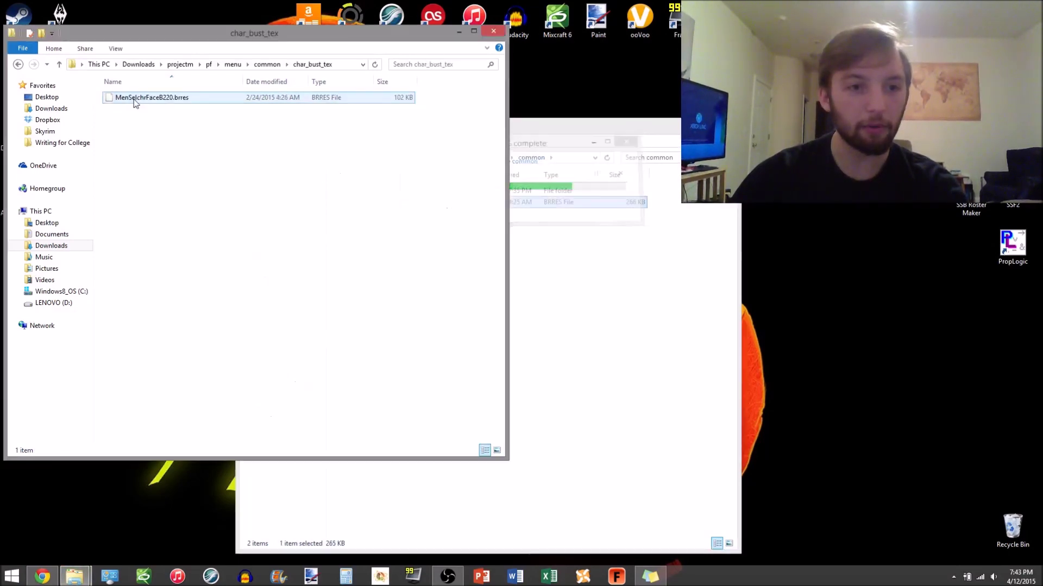
pyautogui.click(414, 191)
pyautogui.doubleClick(414, 191)
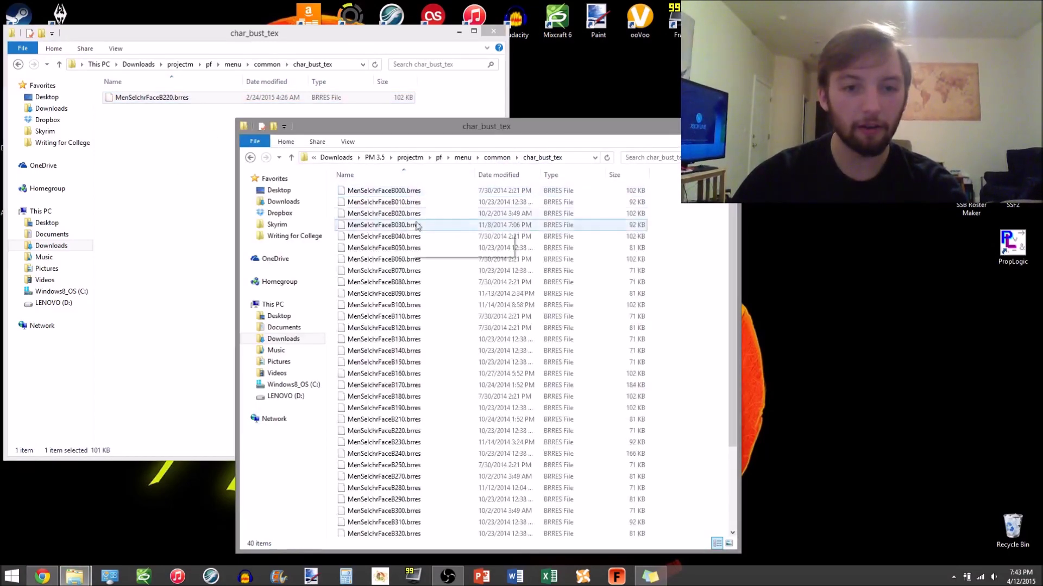
pyautogui.hotkey('ctrl', 'v')
pyautogui.click(563, 217)
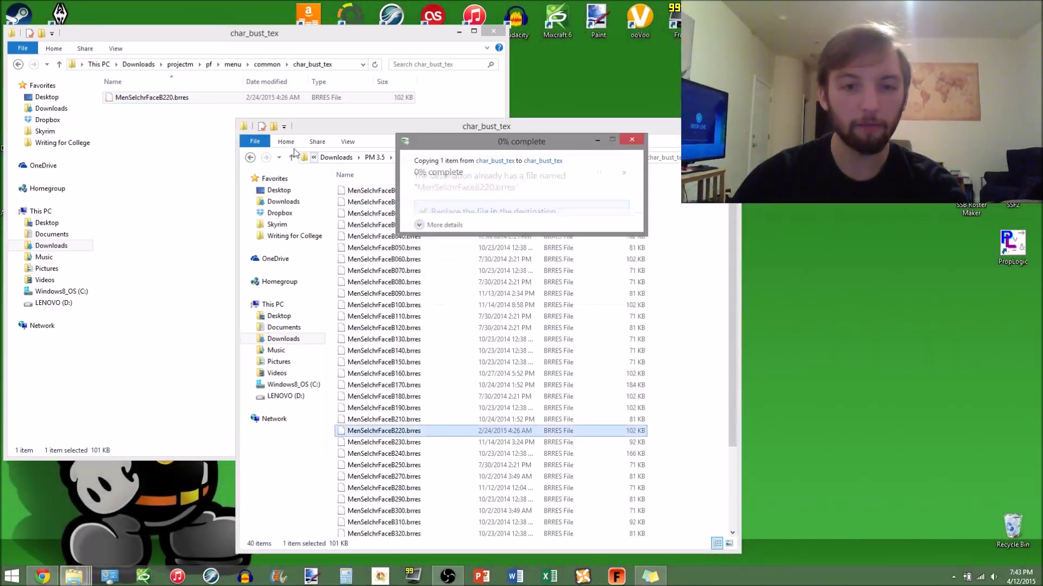
pyautogui.click(291, 157)
pyautogui.click(292, 158)
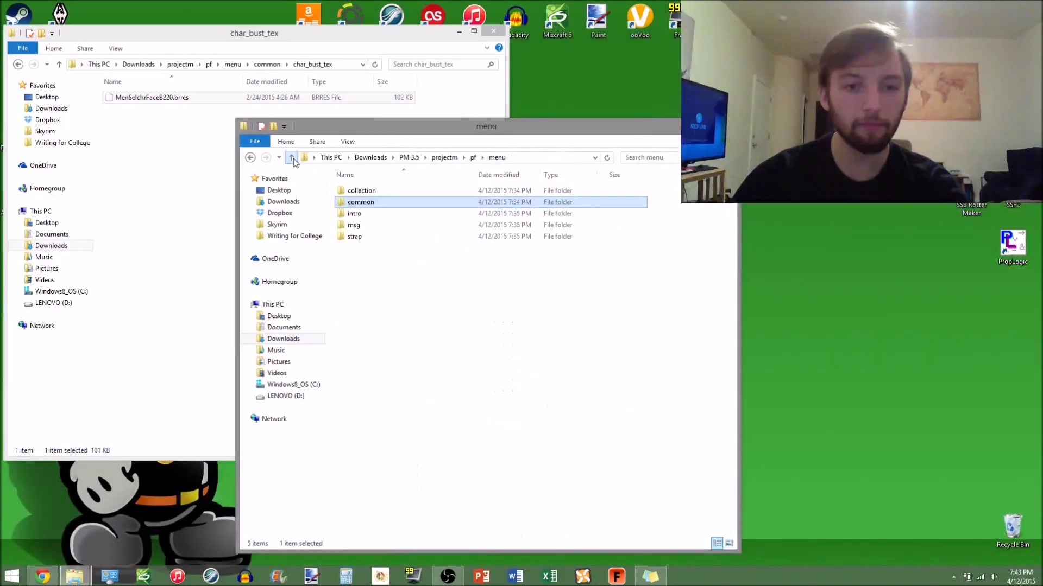
# Copy 10.sawnd from the mod's pf\sfx folder into PM 3.5's sfx, making 19 files
pyautogui.click(292, 158)
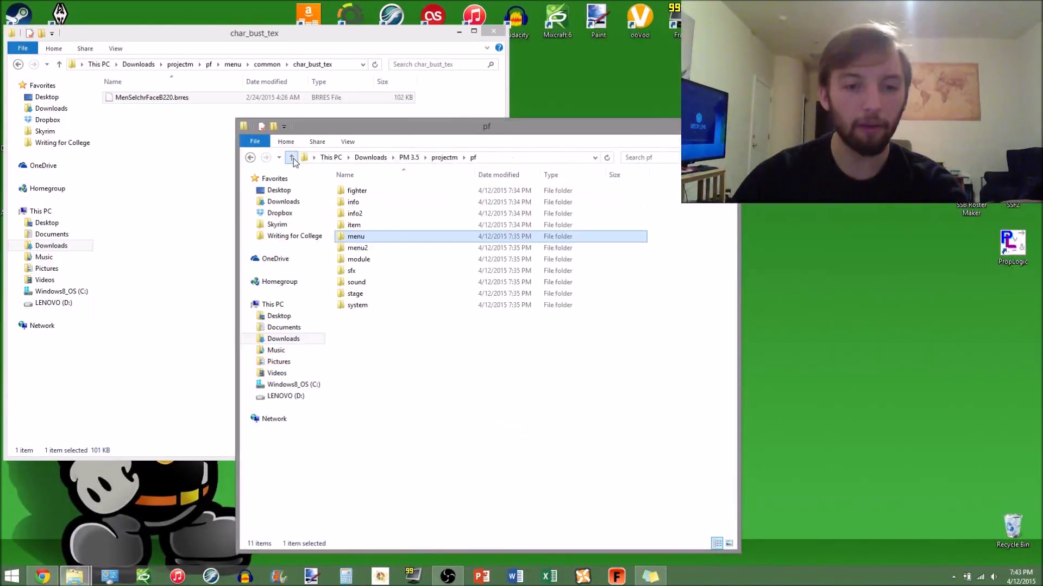
pyautogui.click(135, 38)
pyautogui.click(60, 64)
pyautogui.click(59, 64)
pyautogui.click(60, 65)
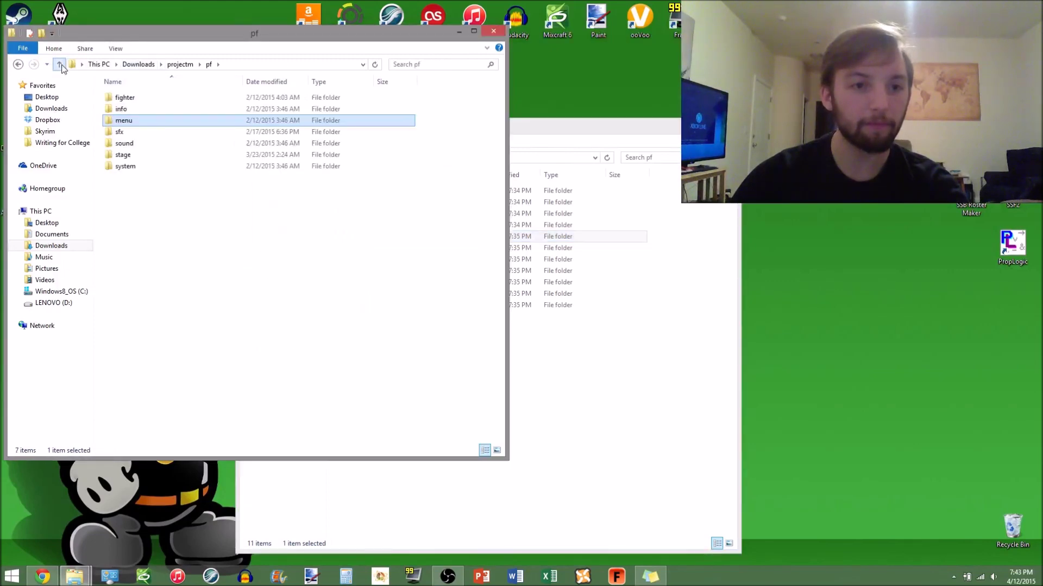
pyautogui.doubleClick(139, 132)
pyautogui.click(140, 99)
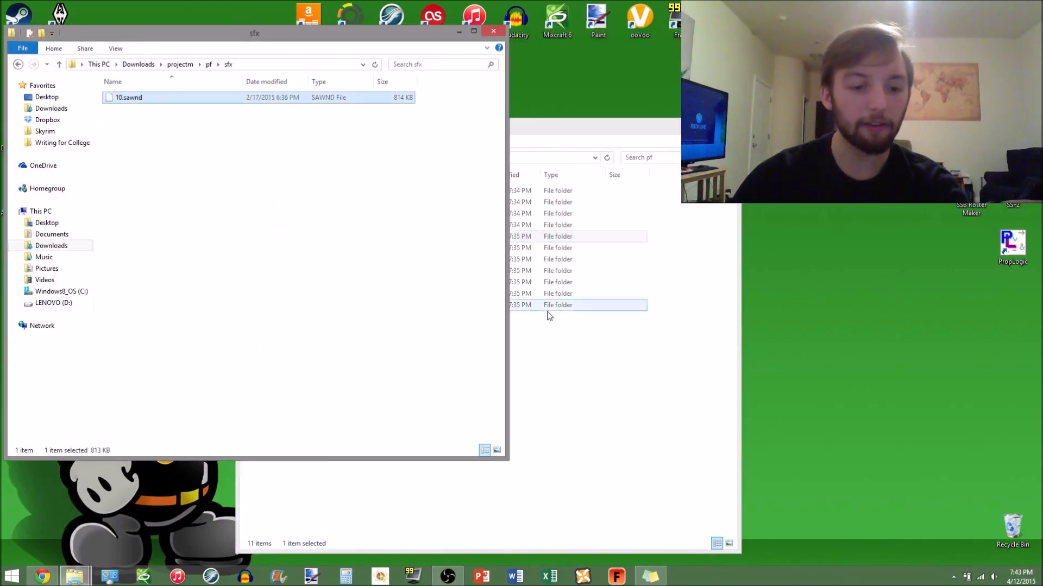
pyautogui.click(549, 317)
pyautogui.doubleClick(400, 271)
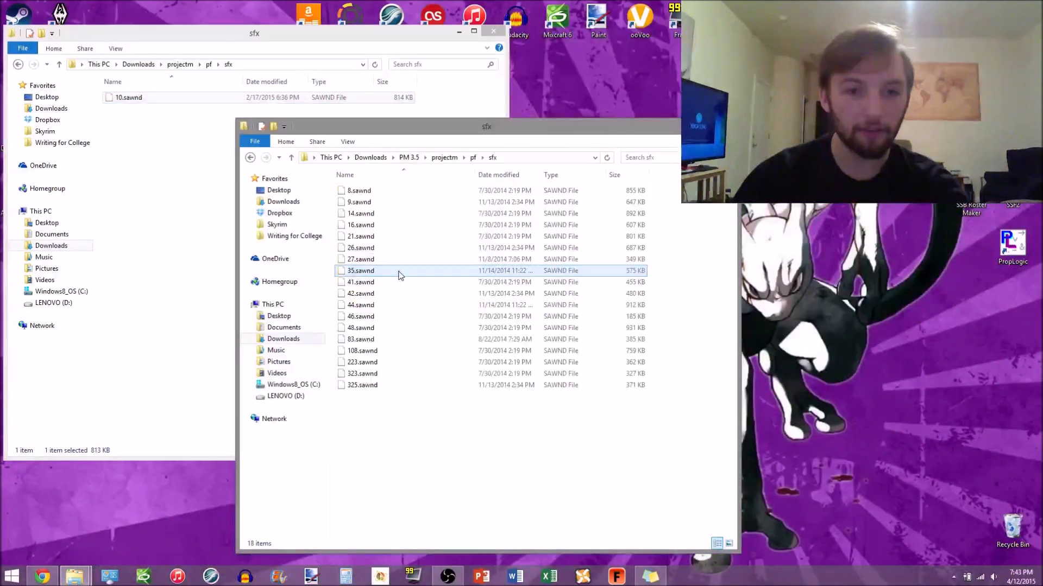
pyautogui.hotkey('ctrl', 'v')
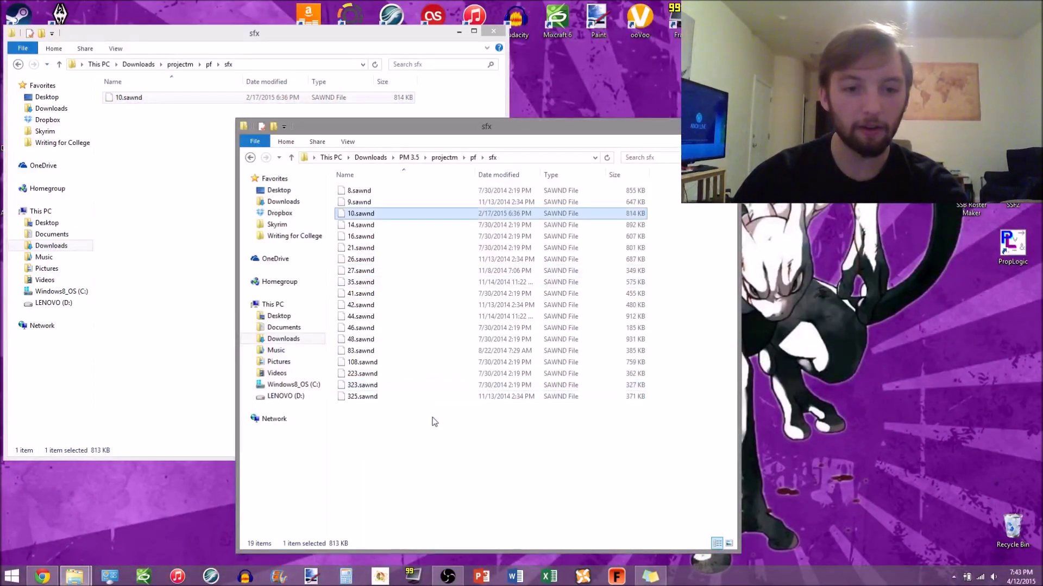
pyautogui.click(292, 158)
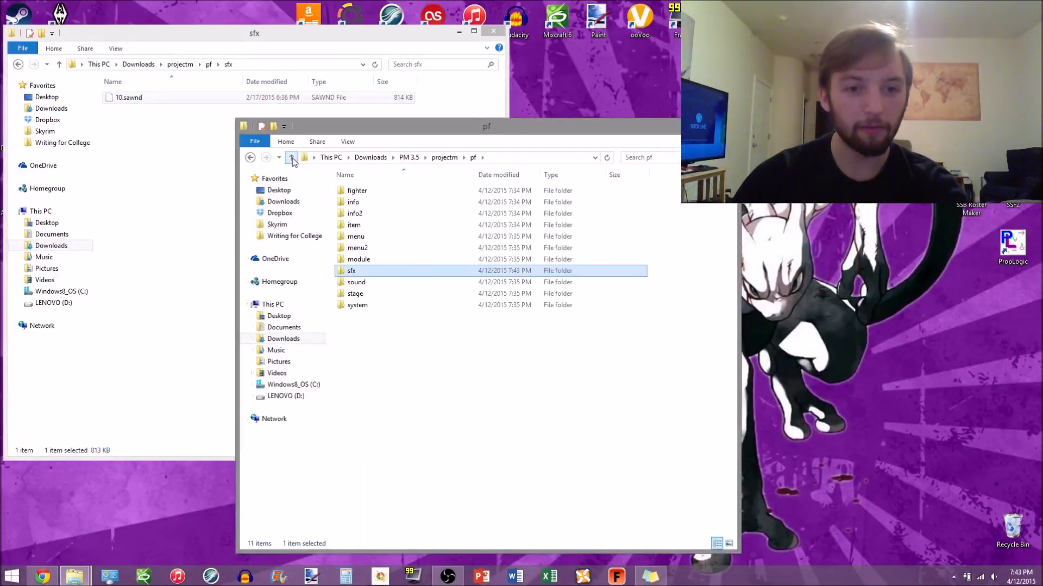
pyautogui.click(120, 34)
pyautogui.click(59, 64)
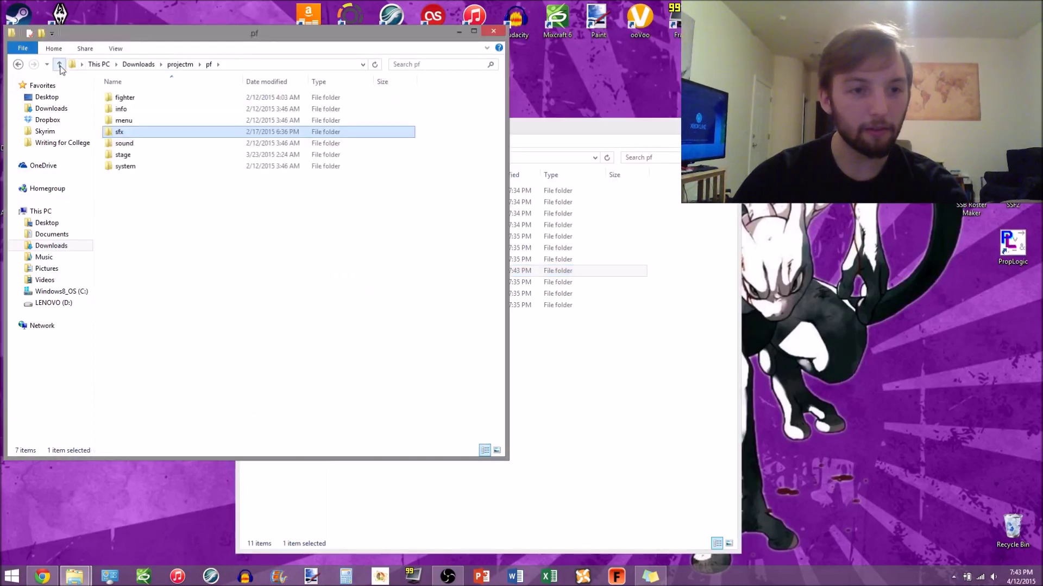
# Open sound\strm in both windows and drag the mod's Z23.brstm toward PM 3.5's strm folder
pyautogui.doubleClick(150, 144)
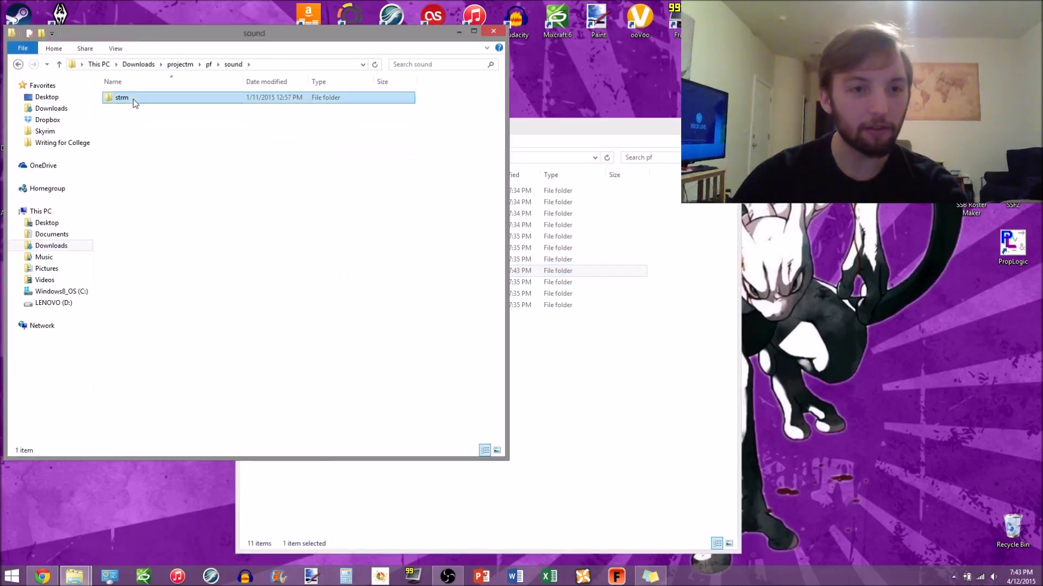
pyautogui.doubleClick(132, 98)
pyautogui.click(133, 99)
pyautogui.click(367, 169)
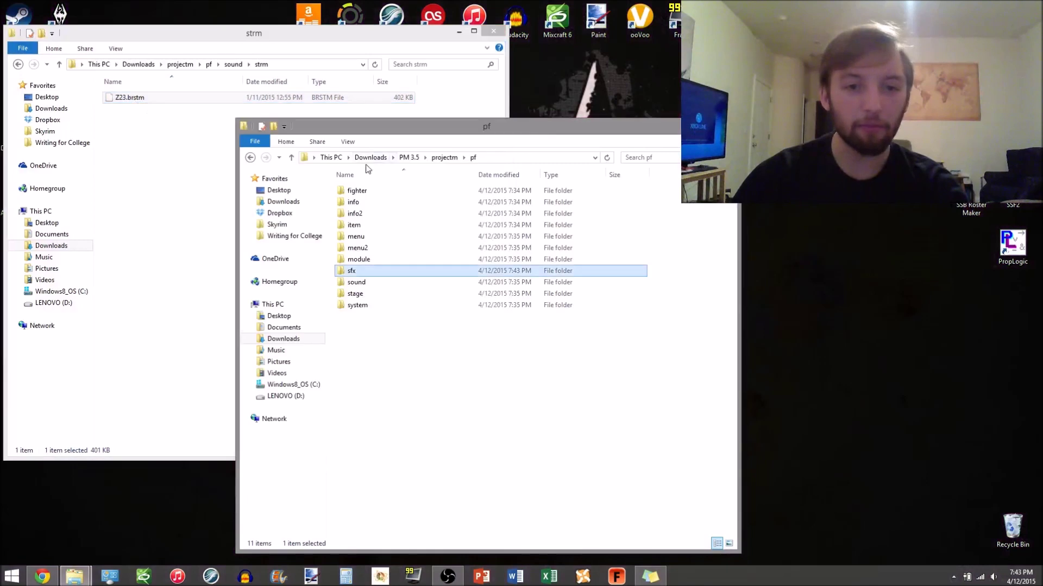
pyautogui.doubleClick(378, 282)
pyautogui.doubleClick(368, 191)
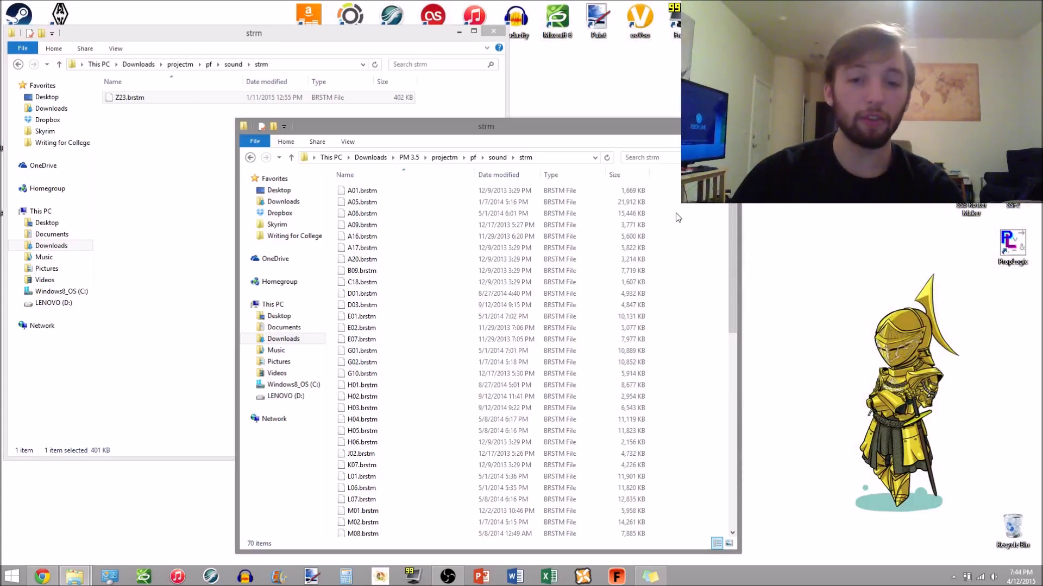
pyautogui.click(145, 98)
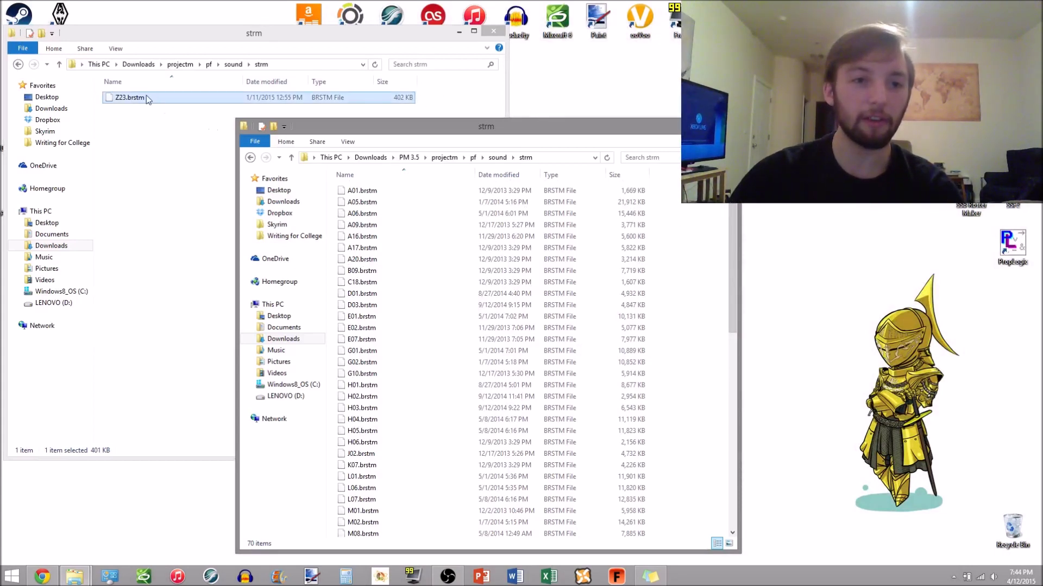
pyautogui.click(602, 142)
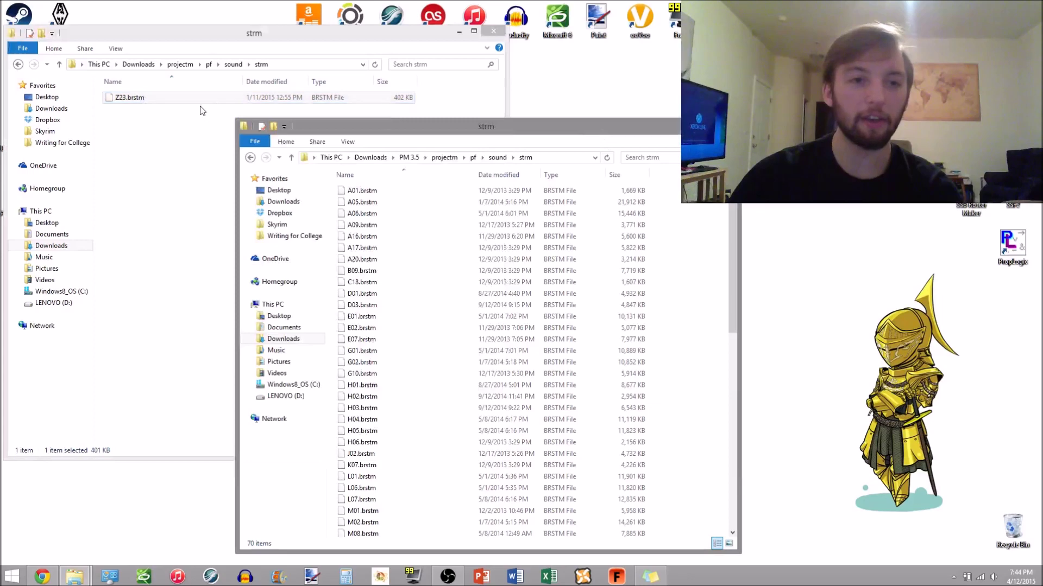
pyautogui.moveTo(188, 100)
pyautogui.mouseDown()
pyautogui.moveTo(571, 225)
pyautogui.moveTo(210, 82)
pyautogui.moveTo(200, 104)
pyautogui.mouseUp()
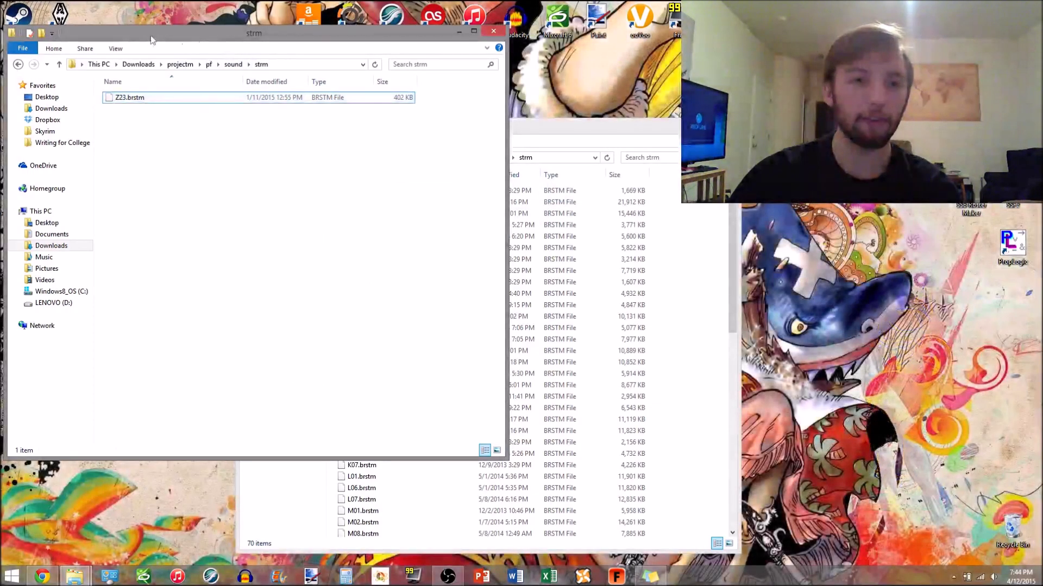
pyautogui.click(60, 64)
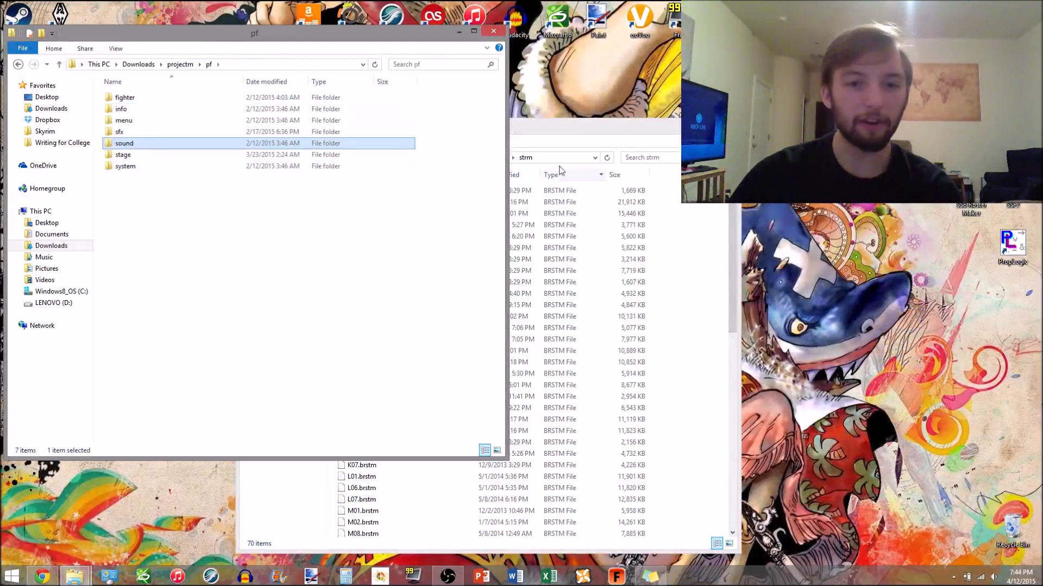
# Copy STGRESULT.pac from the mod's stage\melee into PM 3.5's stage\melee, overwriting the original
pyautogui.click(556, 136)
pyautogui.click(292, 157)
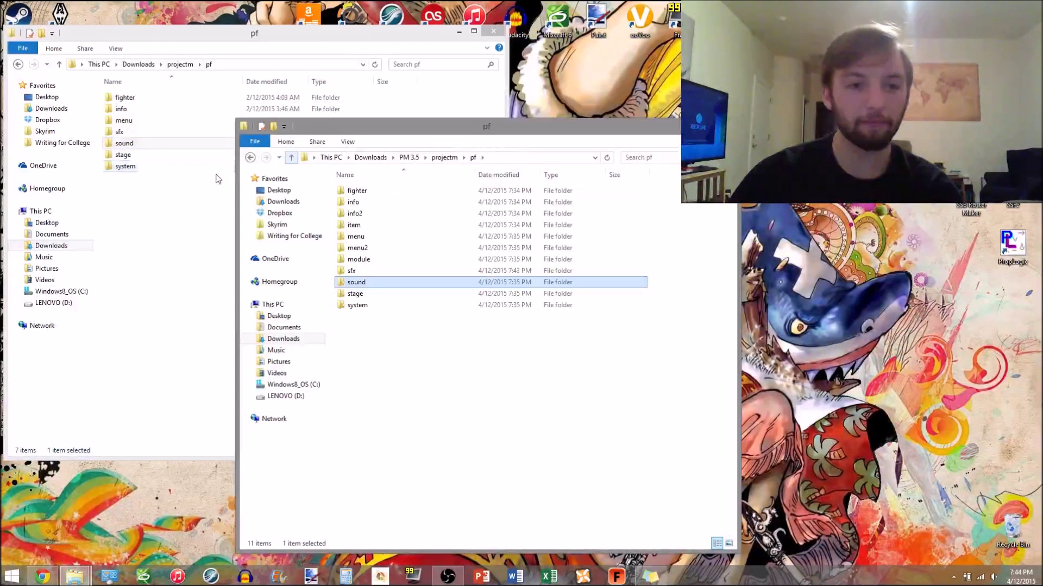
pyautogui.doubleClick(168, 156)
pyautogui.doubleClick(148, 97)
pyautogui.click(147, 100)
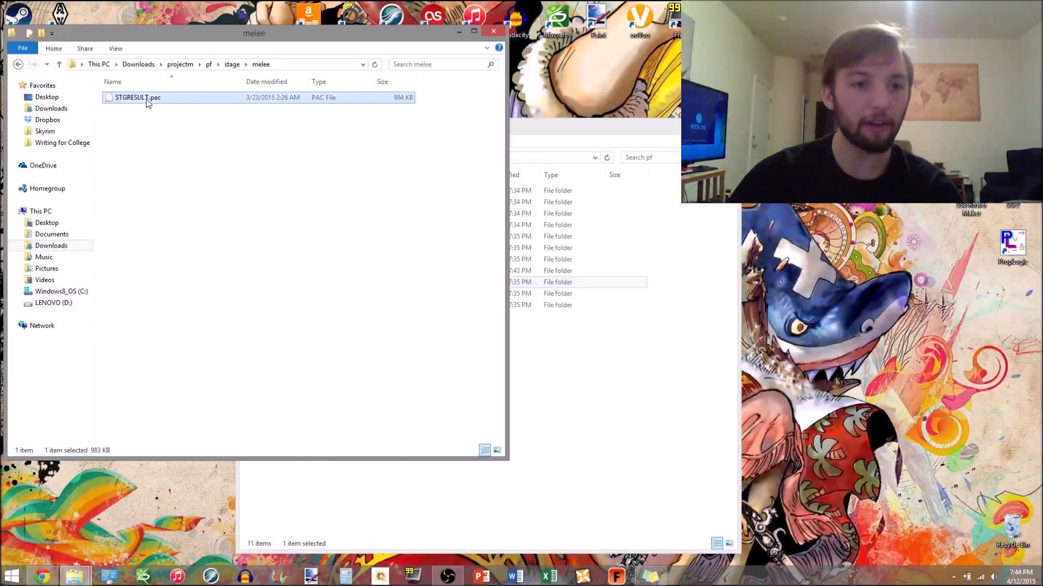
pyautogui.click(545, 126)
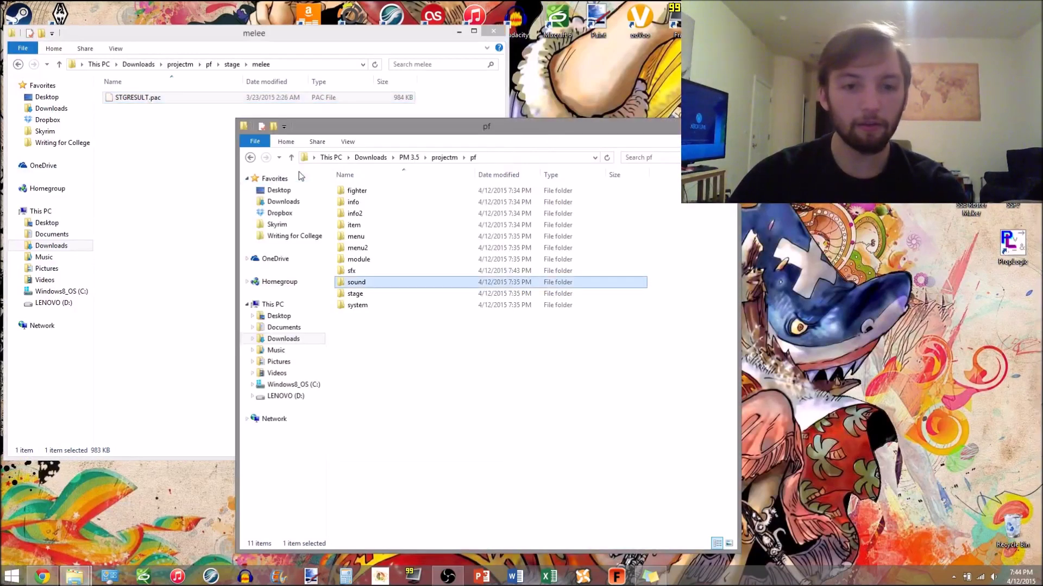
pyautogui.doubleClick(356, 293)
pyautogui.doubleClick(355, 190)
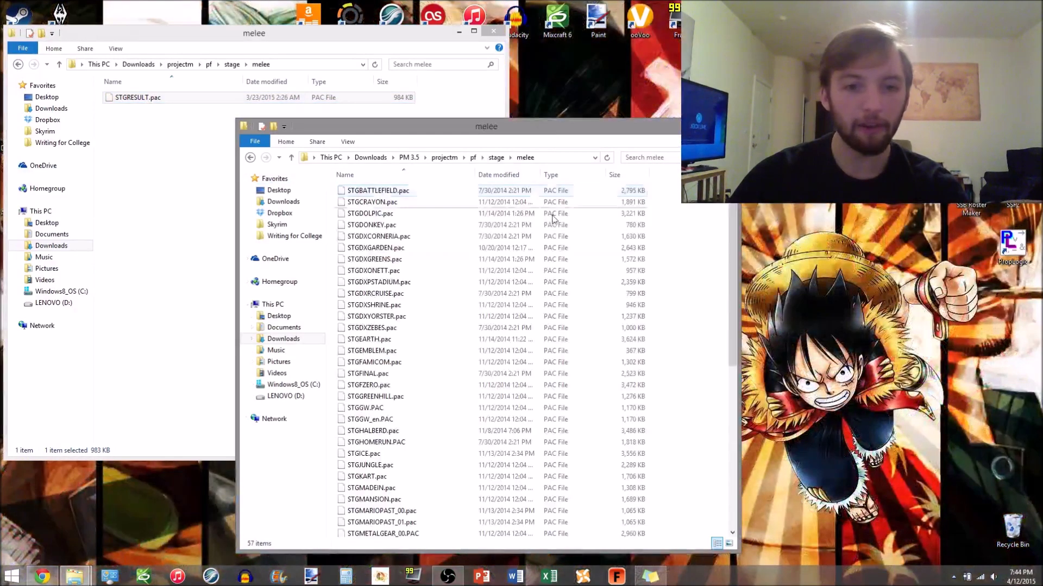
pyautogui.hotkey('ctrl', 'v')
pyautogui.click(543, 207)
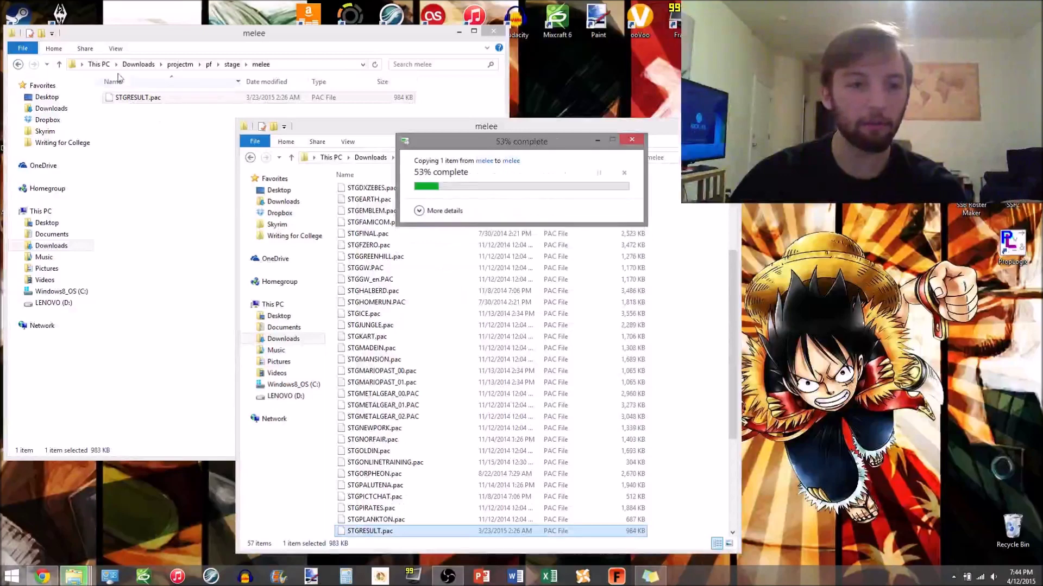
pyautogui.click(119, 78)
pyautogui.click(59, 65)
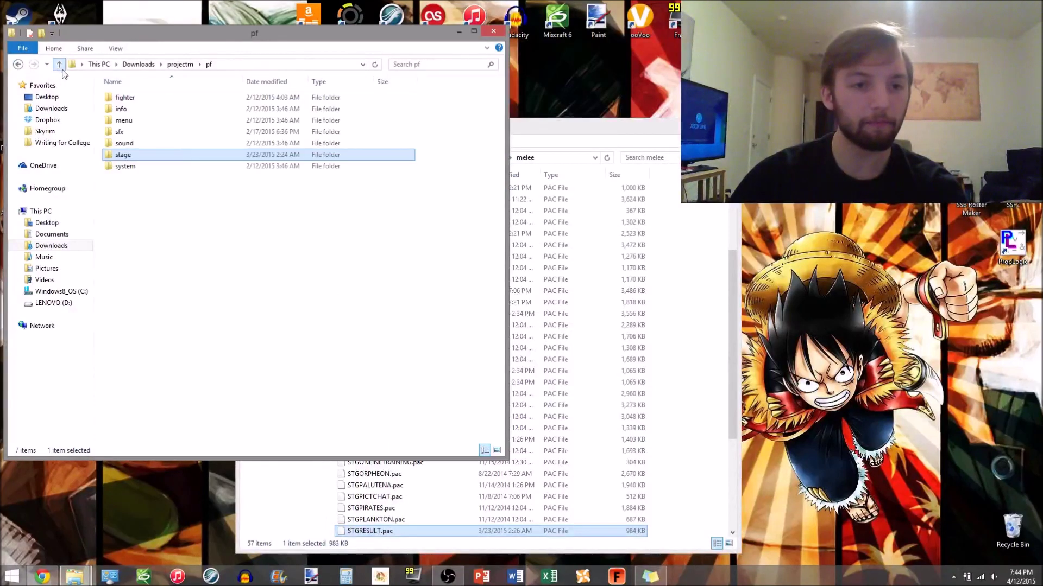
# Copy the mod's common5.pac into PM 3.5's pf\system folder, replacing the existing file
pyautogui.doubleClick(175, 165)
pyautogui.click(161, 100)
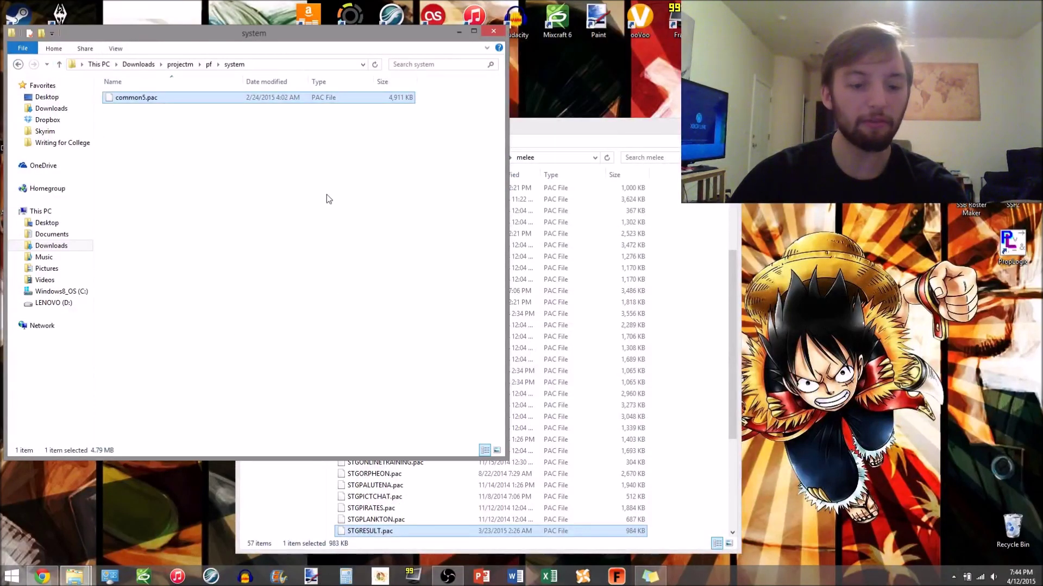
pyautogui.click(562, 147)
pyautogui.click(291, 159)
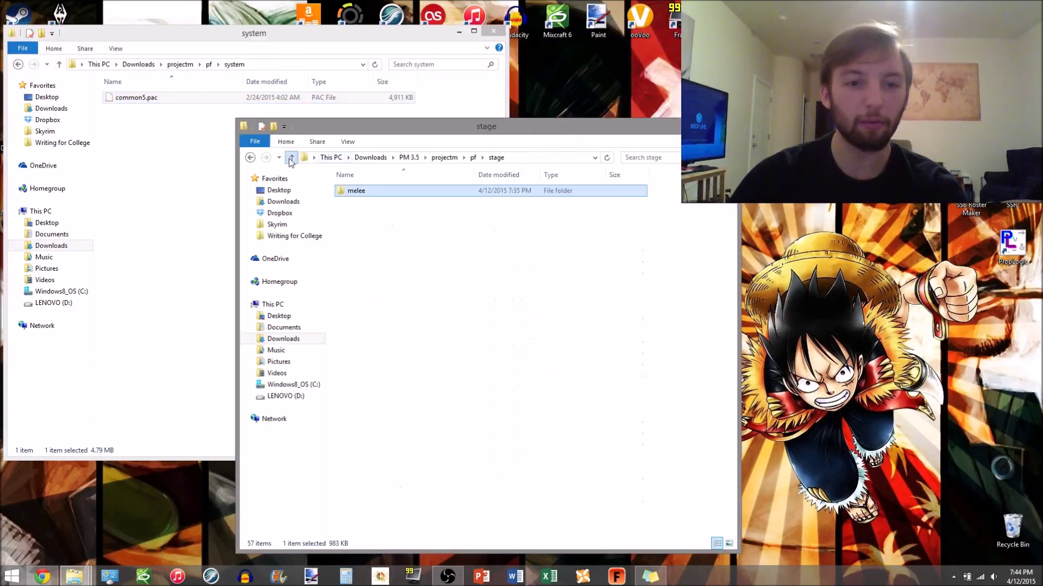
pyautogui.click(292, 159)
pyautogui.doubleClick(403, 304)
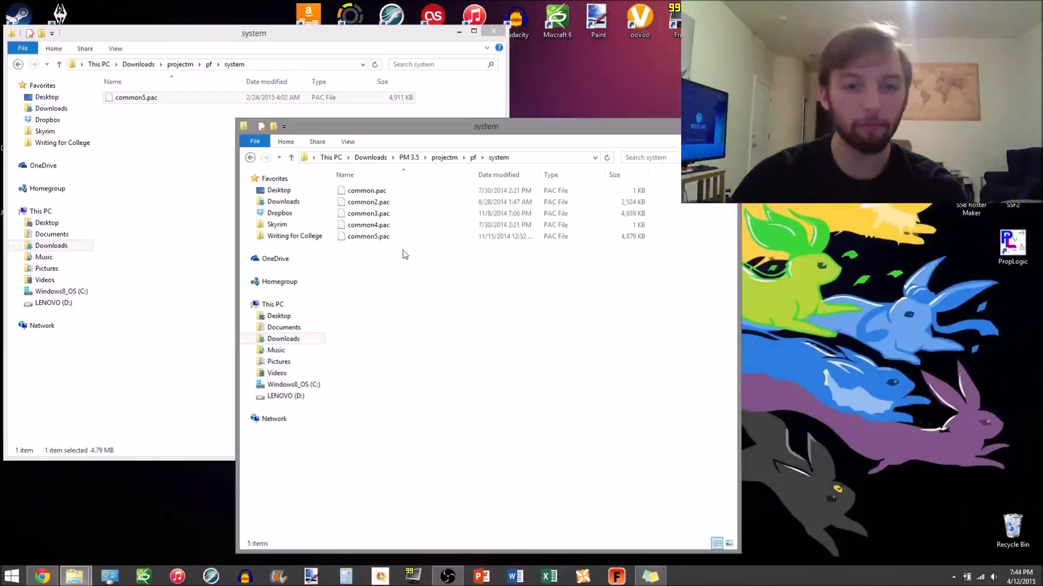
pyautogui.hotkey('ctrl', 'v')
pyautogui.click(474, 200)
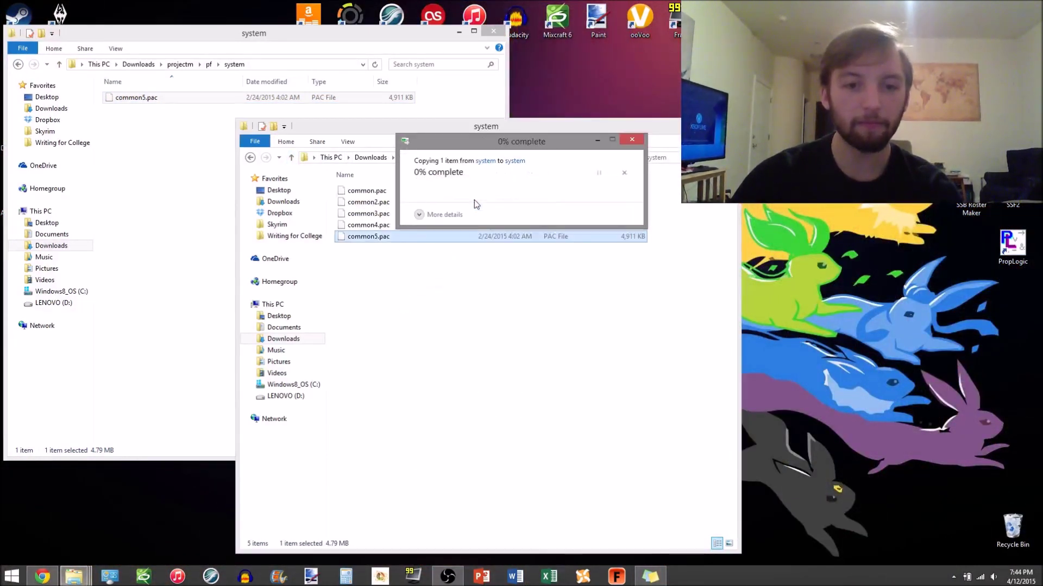
pyautogui.click(209, 209)
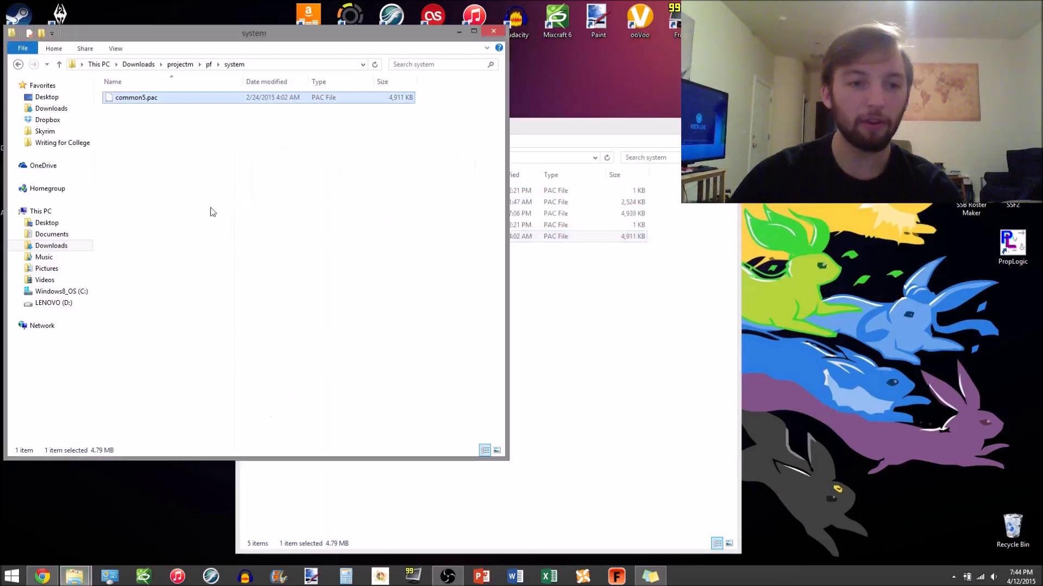
pyautogui.click(59, 64)
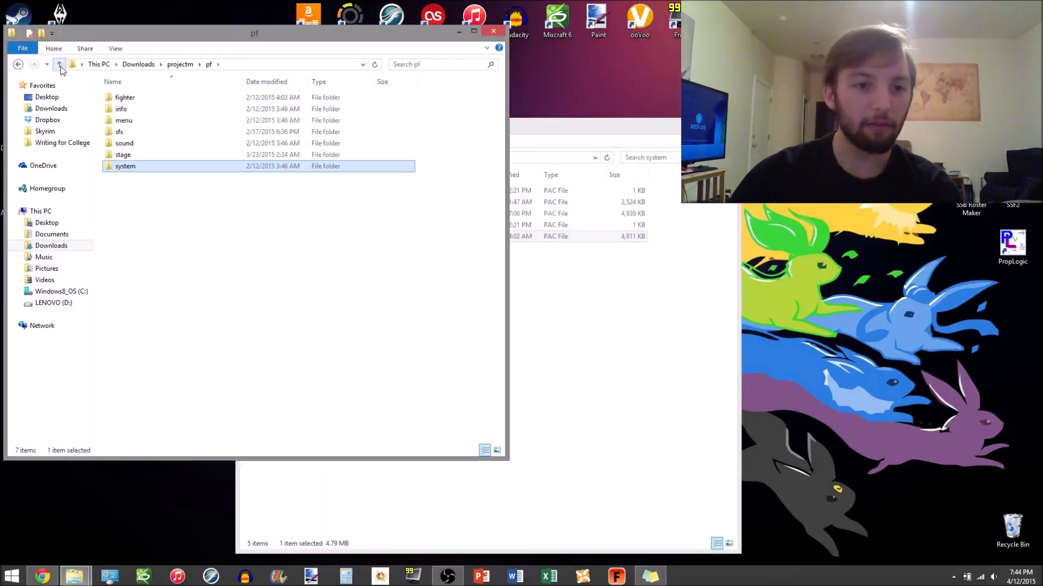
# Return to Downloads and check the contents of the Stocks and CSP folders
pyautogui.click(59, 64)
pyautogui.click(59, 64)
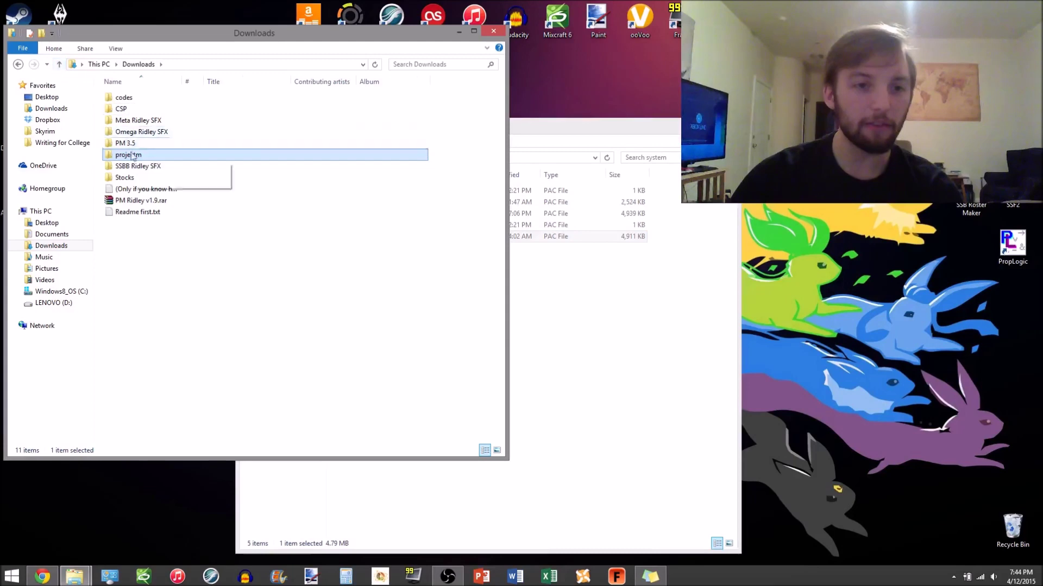
pyautogui.doubleClick(168, 177)
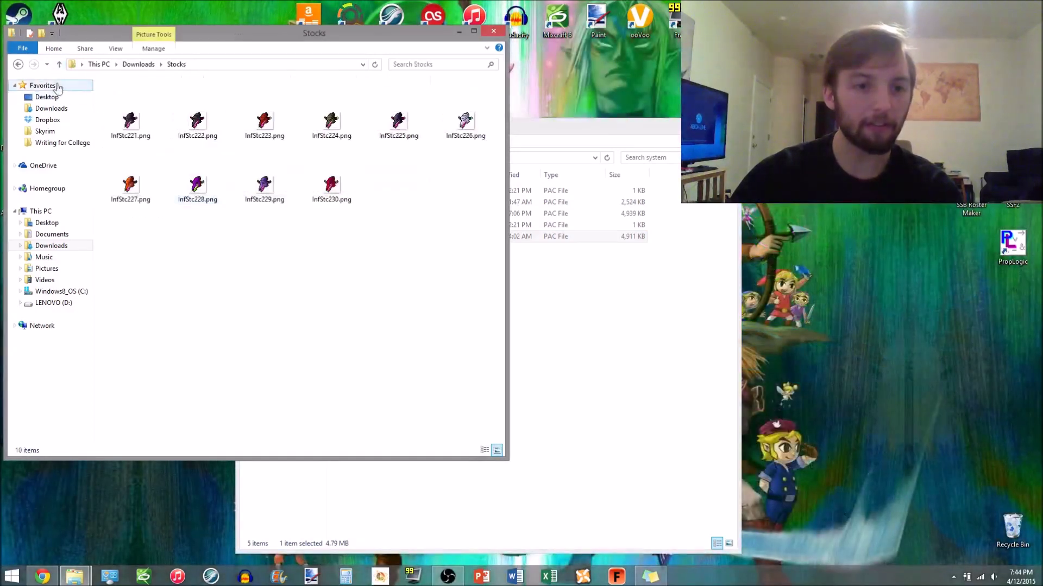
pyautogui.click(60, 64)
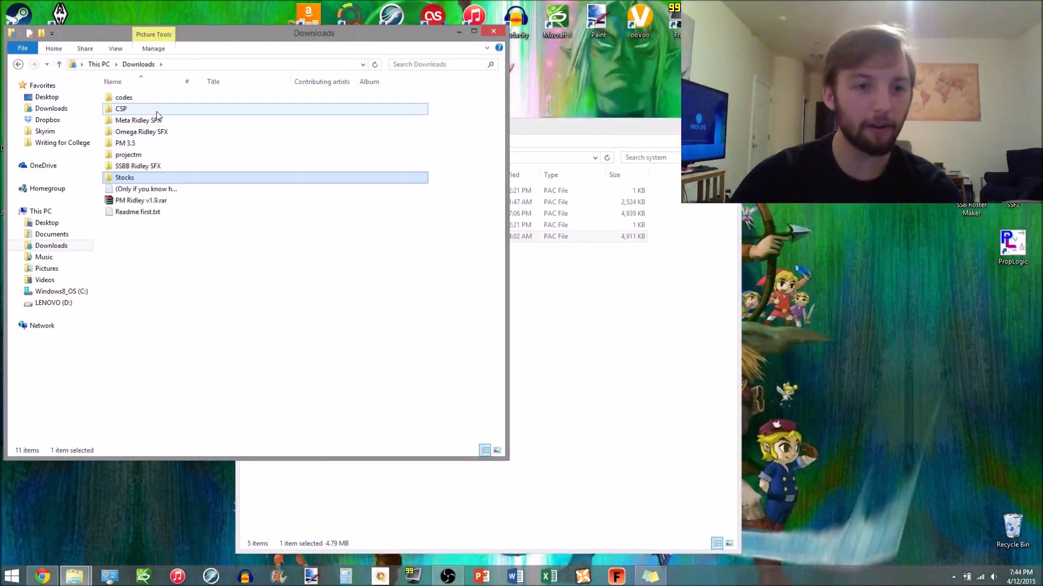
pyautogui.doubleClick(157, 112)
pyautogui.click(59, 64)
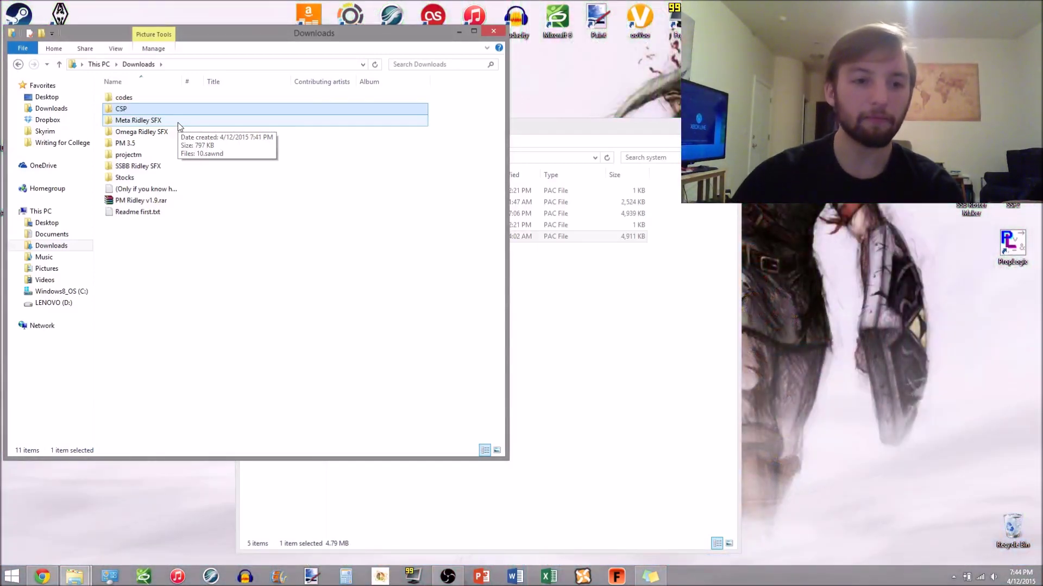
# Select Readme first.txt in the Downloads folder
pyautogui.click(224, 245)
pyautogui.click(156, 213)
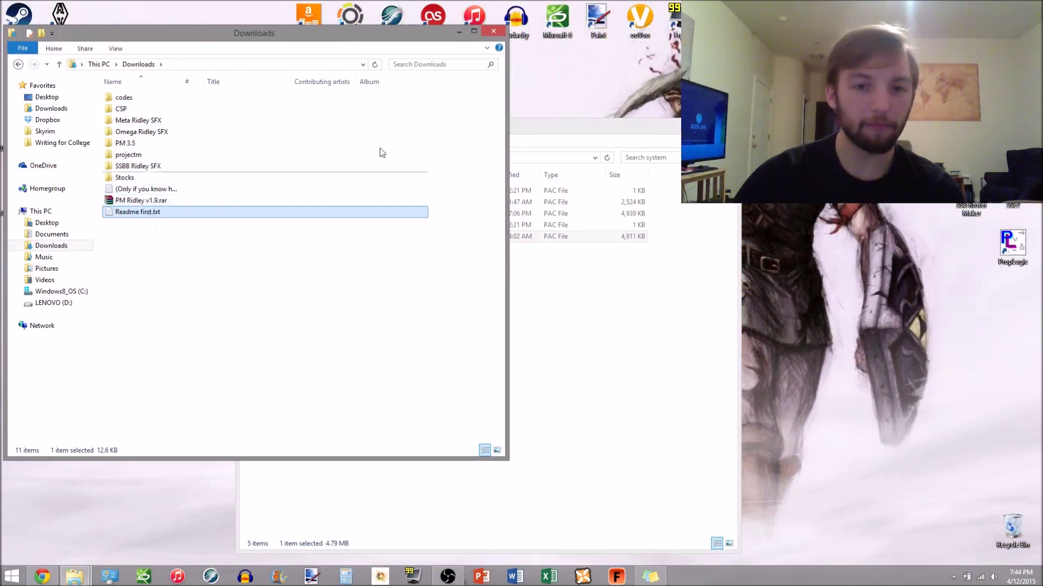
pyautogui.click(605, 129)
# Close the PM 3.5 system window and delete six Ridley mod items from Downloads, keeping PM 3.5
pyautogui.click(726, 126)
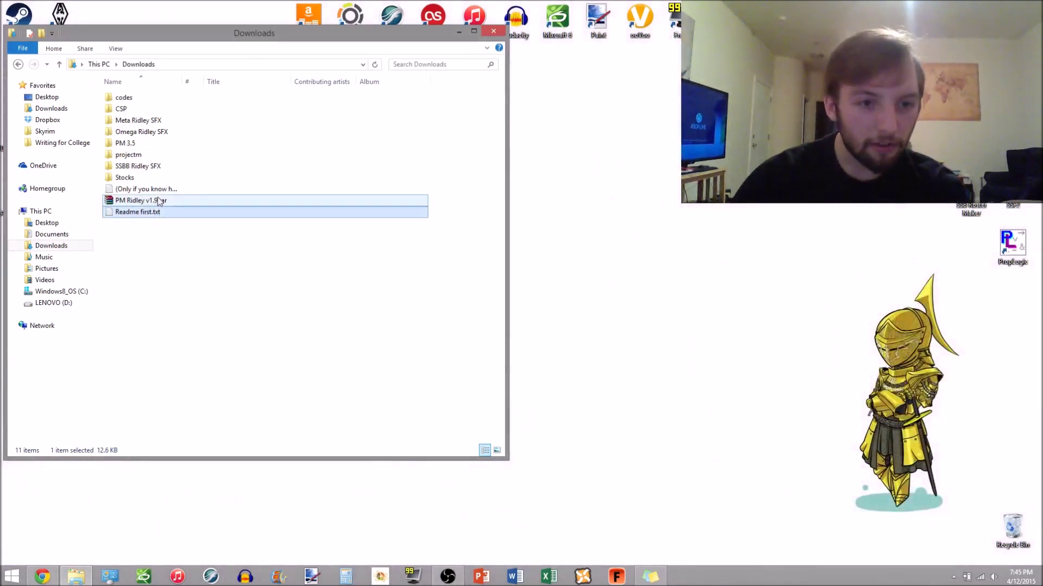
pyautogui.moveTo(157, 196); pyautogui.dragTo(127, 144)
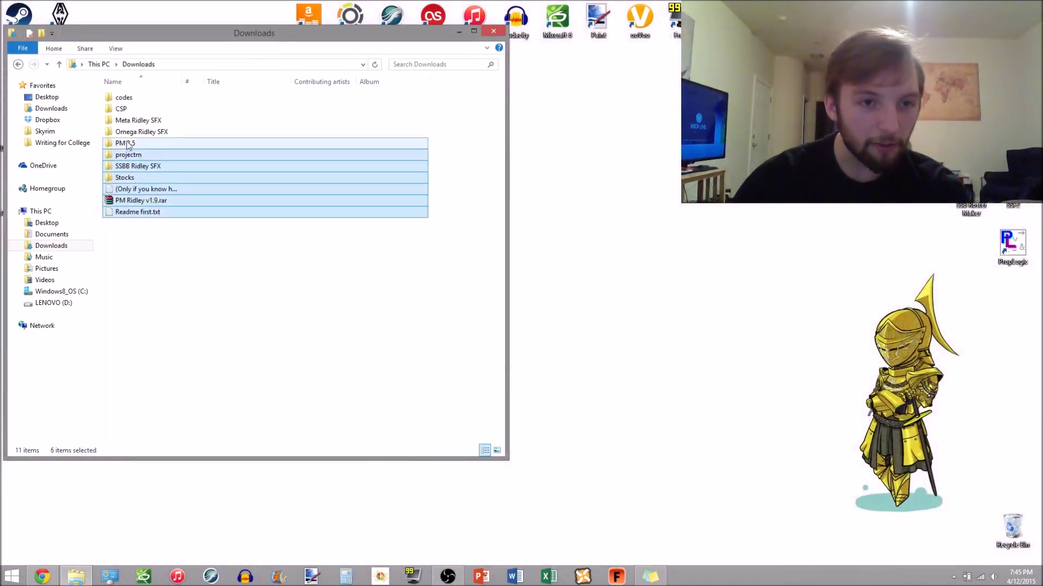
pyautogui.keyDown('ctrl'); pyautogui.click(156, 149); pyautogui.keyUp('ctrl')
pyautogui.press('Delete')
# Delete the four remaining mod folders, from codes to Omega Ridley SFX, leaving only PM 3.5
pyautogui.click(168, 135)
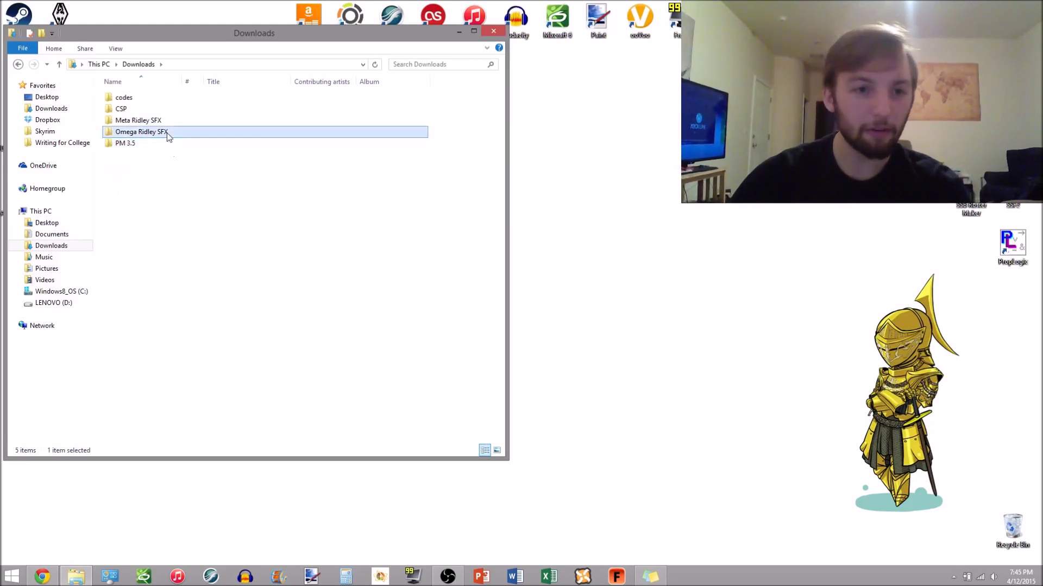
pyautogui.keyDown('shift'); pyautogui.click(135, 98); pyautogui.keyUp('shift')
pyautogui.press('Delete')
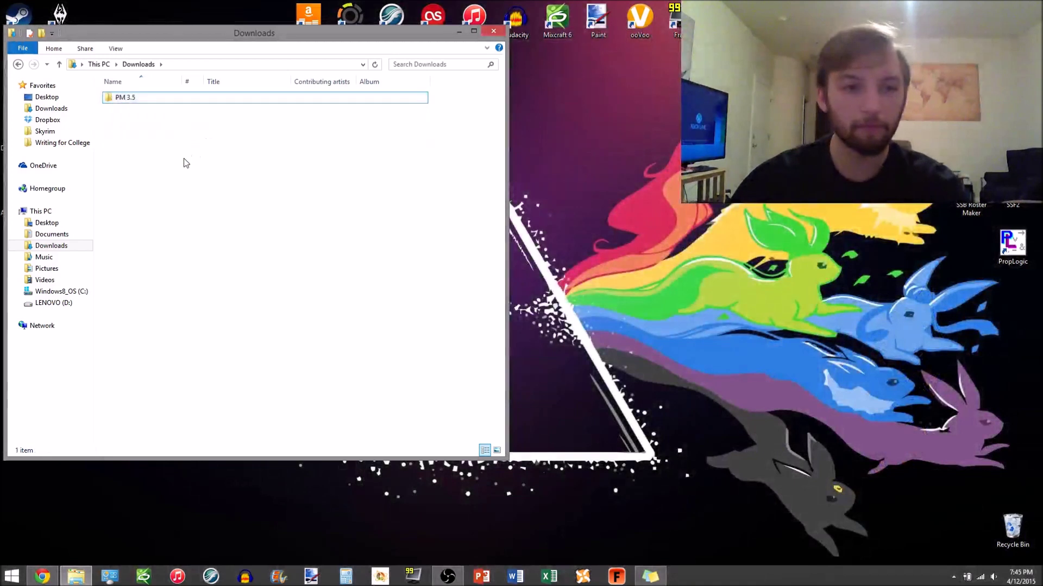
pyautogui.click(150, 100)
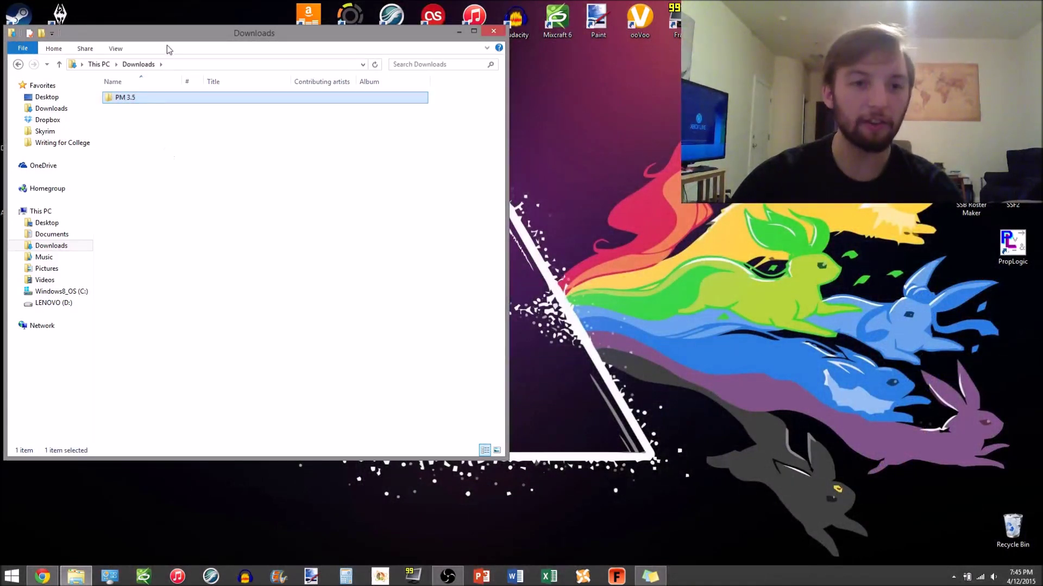
pyautogui.moveTo(178, 35); pyautogui.dragTo(202, 47)
pyautogui.doubleClick(181, 113)
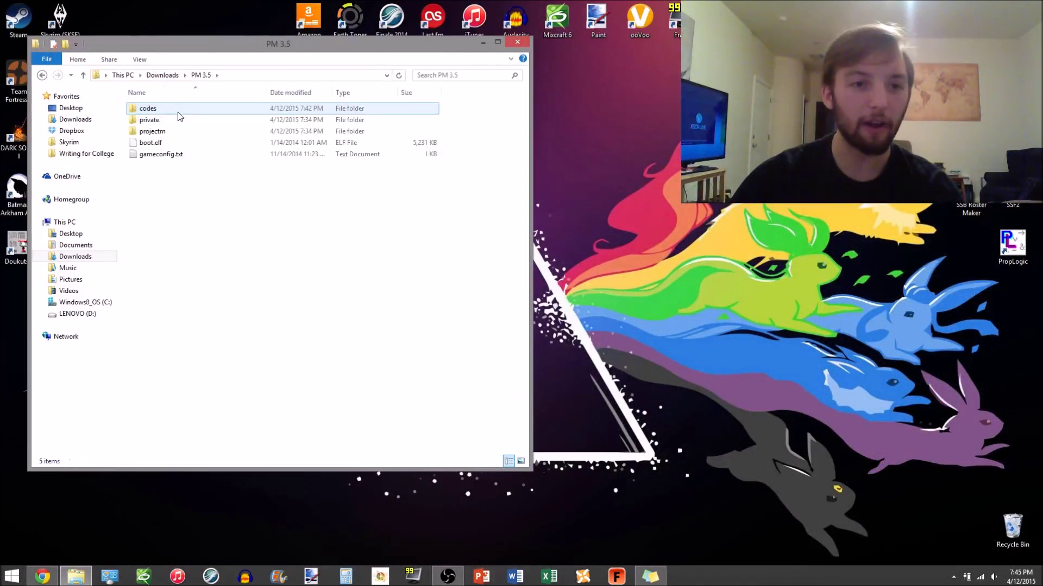
pyautogui.doubleClick(177, 113)
pyautogui.click(84, 75)
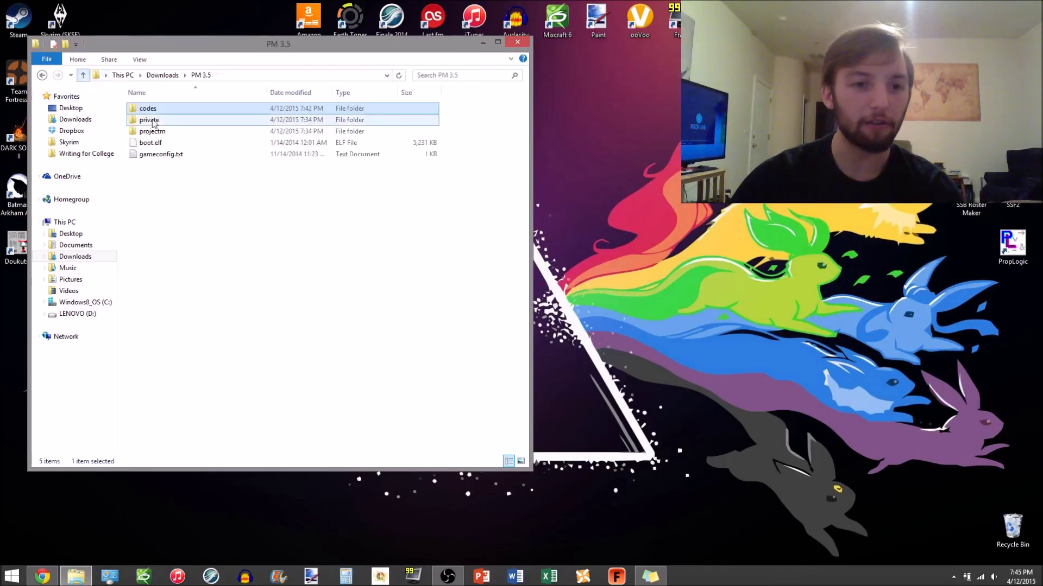
pyautogui.doubleClick(153, 121)
pyautogui.doubleClick(82, 77)
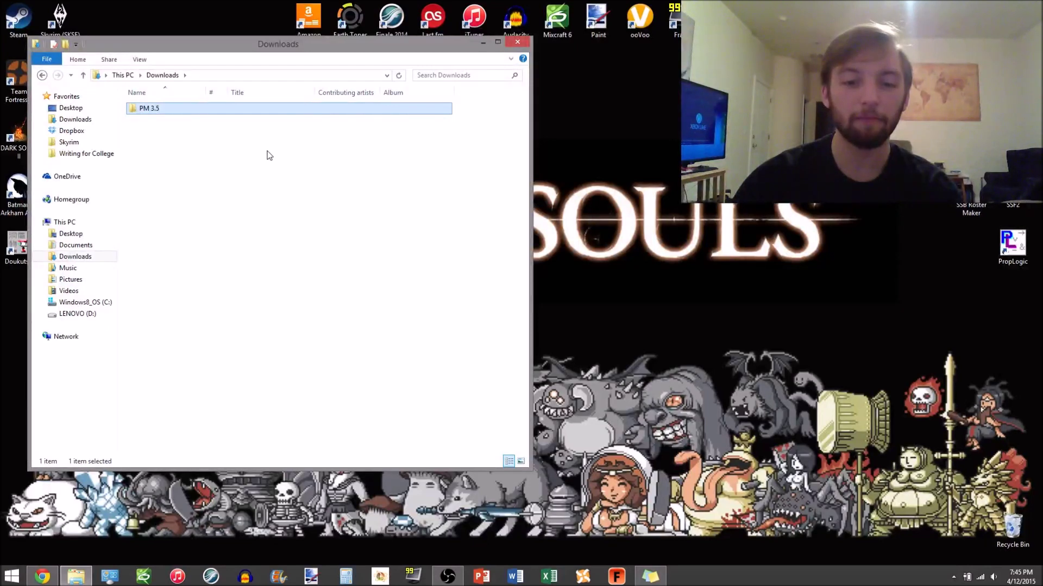
pyautogui.moveTo(452, 579)
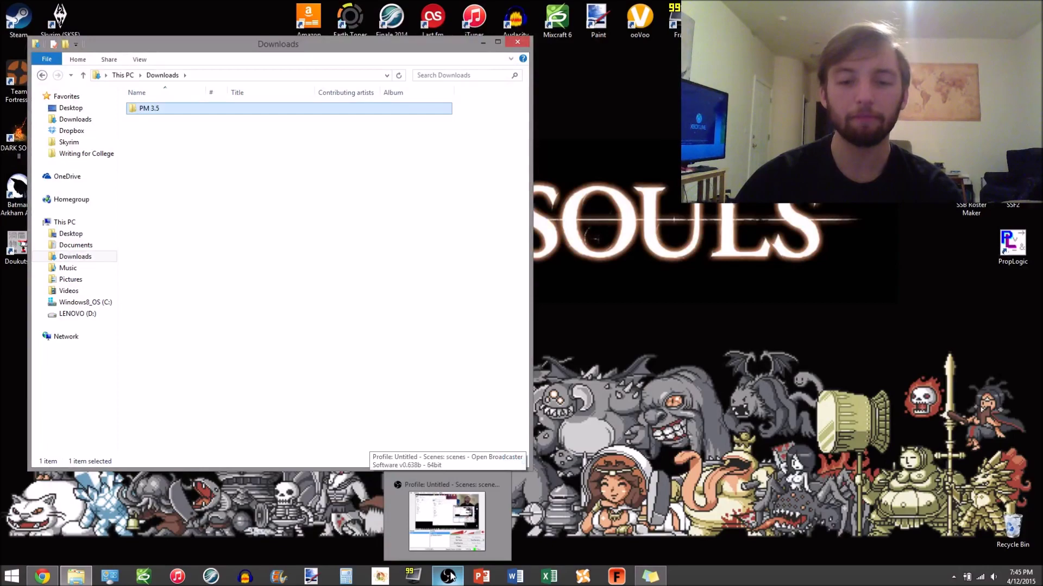
pyautogui.click(451, 577)
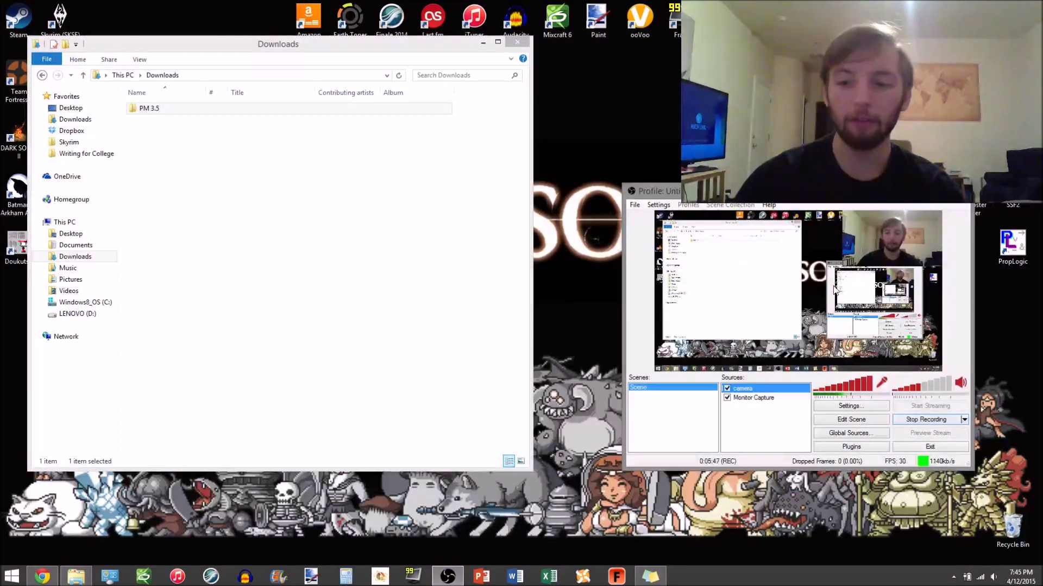